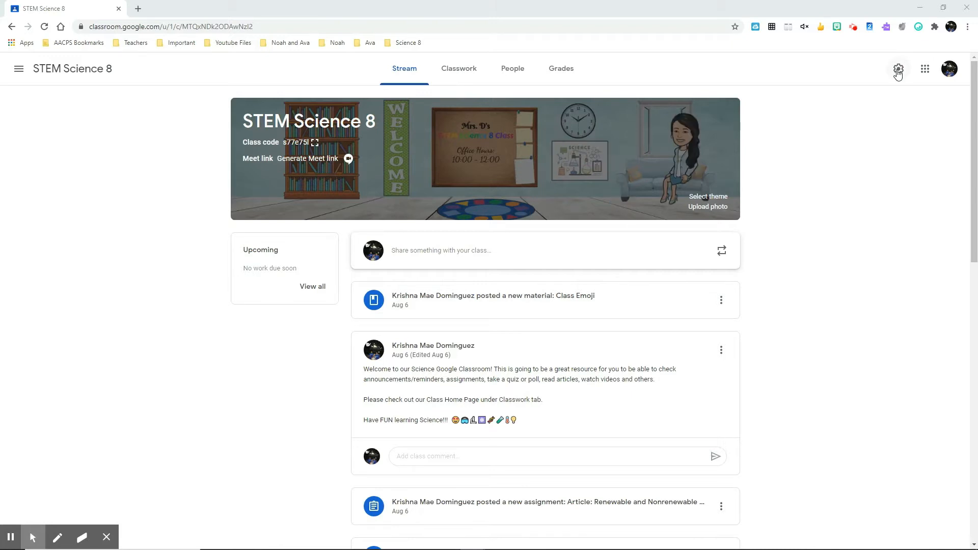
Set the class stream permission to "Only teachers can post or comment" and save the class settings.
{"action": "left_click", "coordinate": [898, 70]}
{"action": "scroll", "coordinate": [386, 393], "scroll_direction": "down", "scroll_amount": 2}
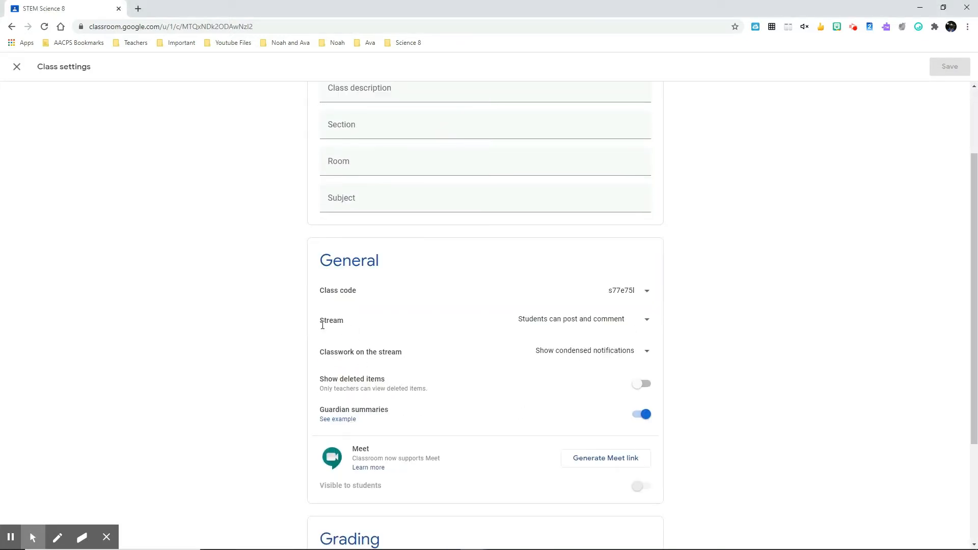
{"action": "left_click", "coordinate": [647, 324]}
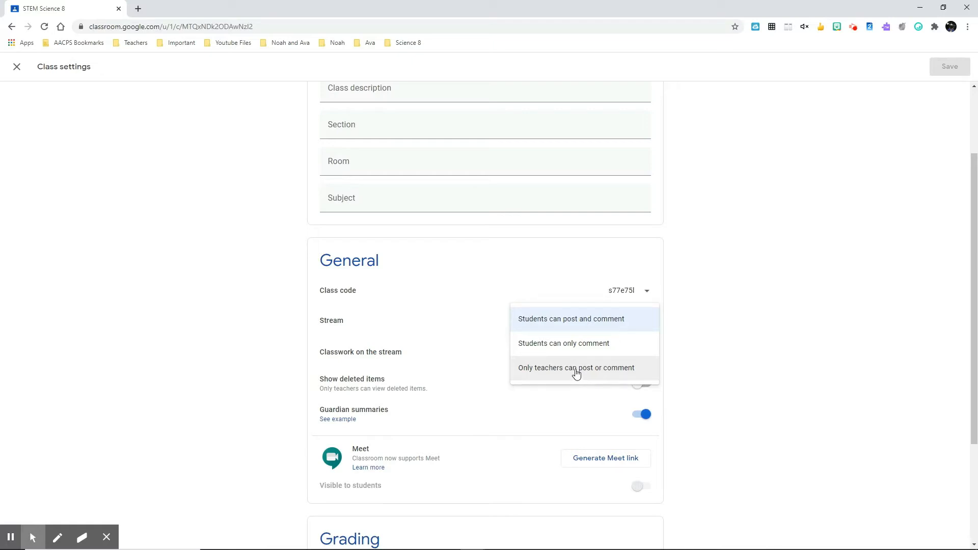
{"action": "left_click", "coordinate": [544, 372]}
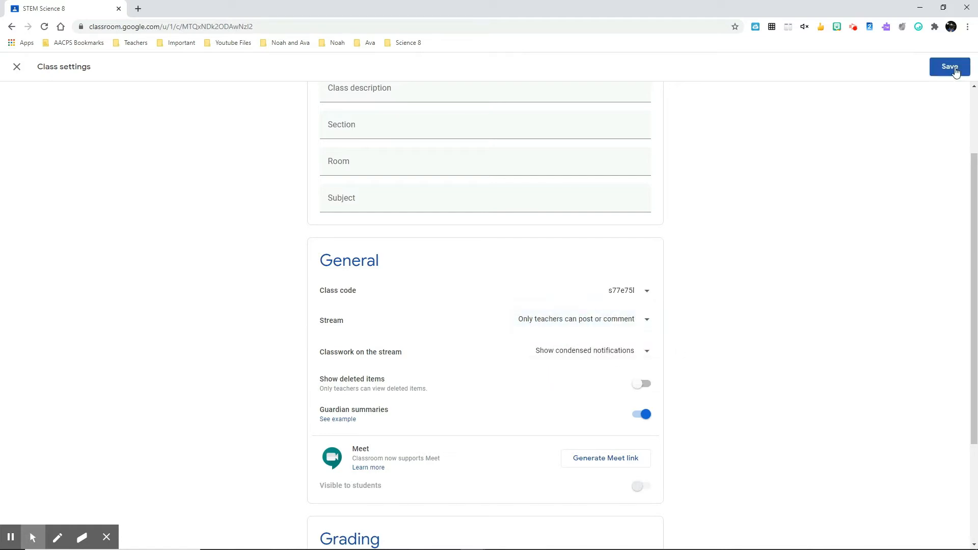
{"action": "left_click", "coordinate": [950, 66]}
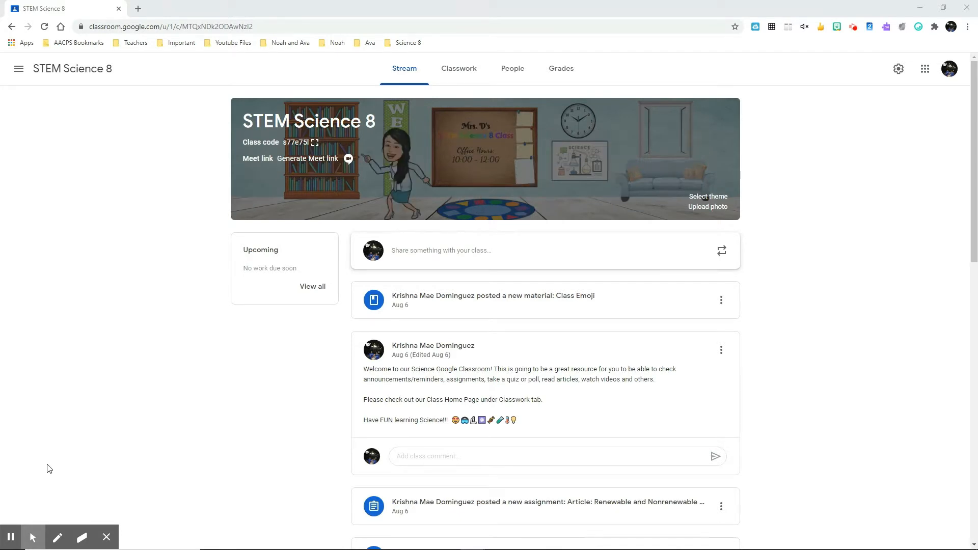
Set Classwork on the stream to "Hide notifications" in the class settings and save.
{"action": "left_click", "coordinate": [899, 70]}
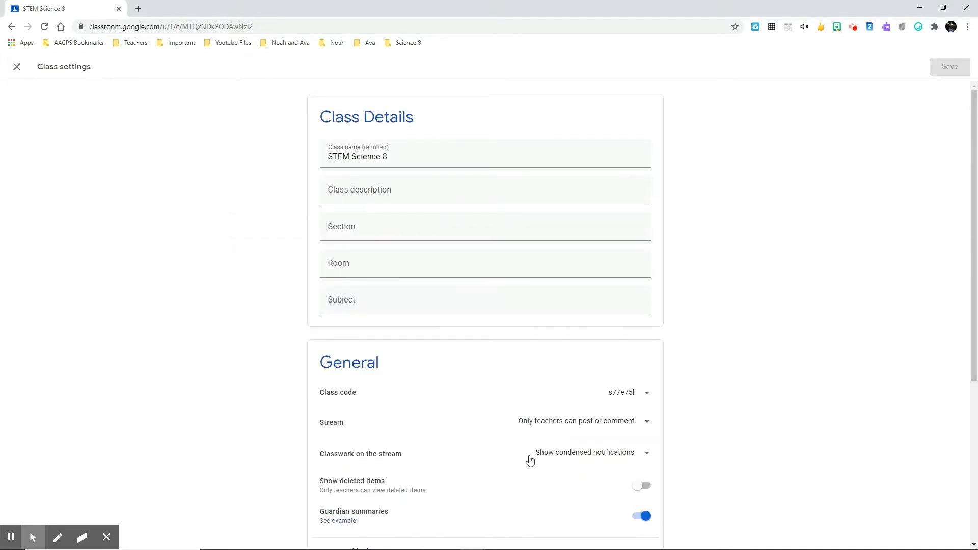
{"action": "left_click", "coordinate": [642, 457]}
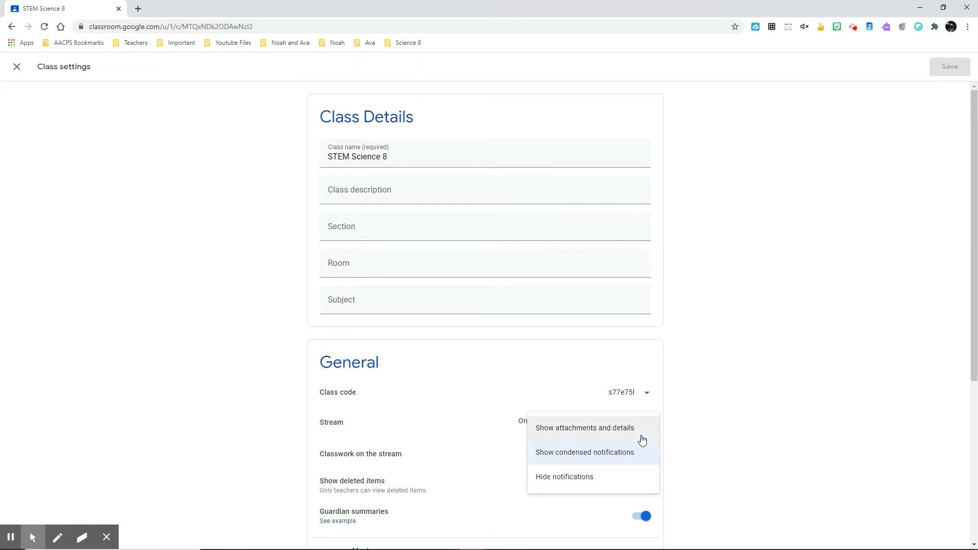
{"action": "left_click", "coordinate": [583, 479]}
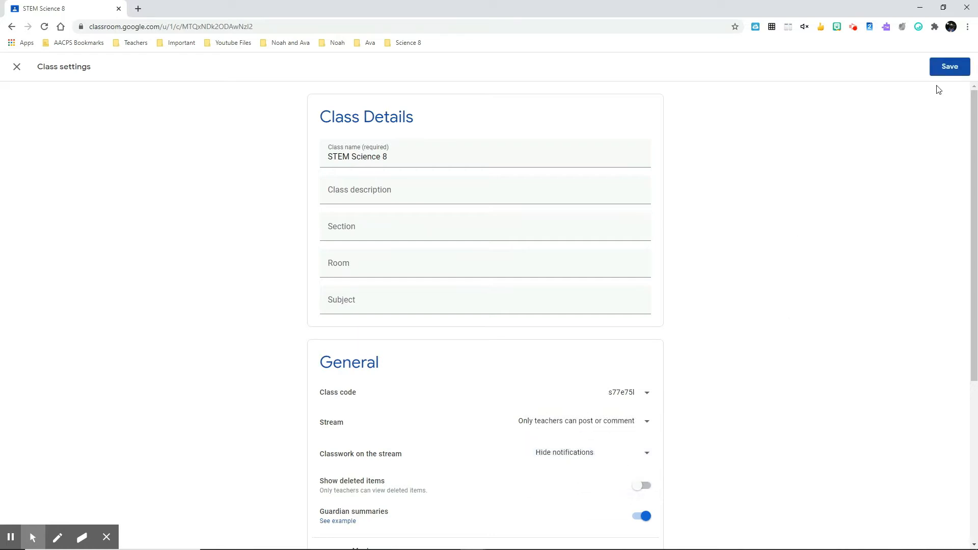
{"action": "left_click", "coordinate": [953, 66]}
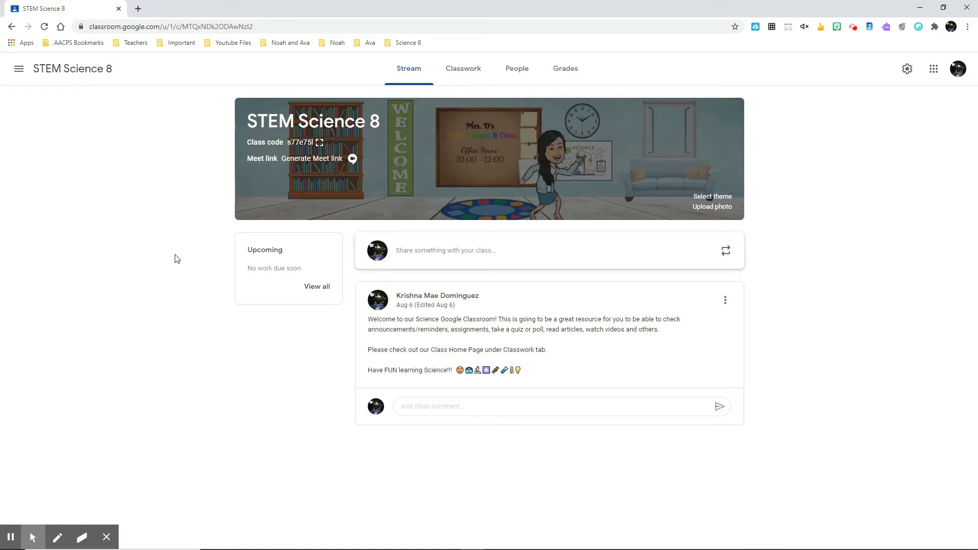
Add a classwork topic named "Week 2 (Apr. 14-17)".
{"action": "left_click", "coordinate": [464, 72]}
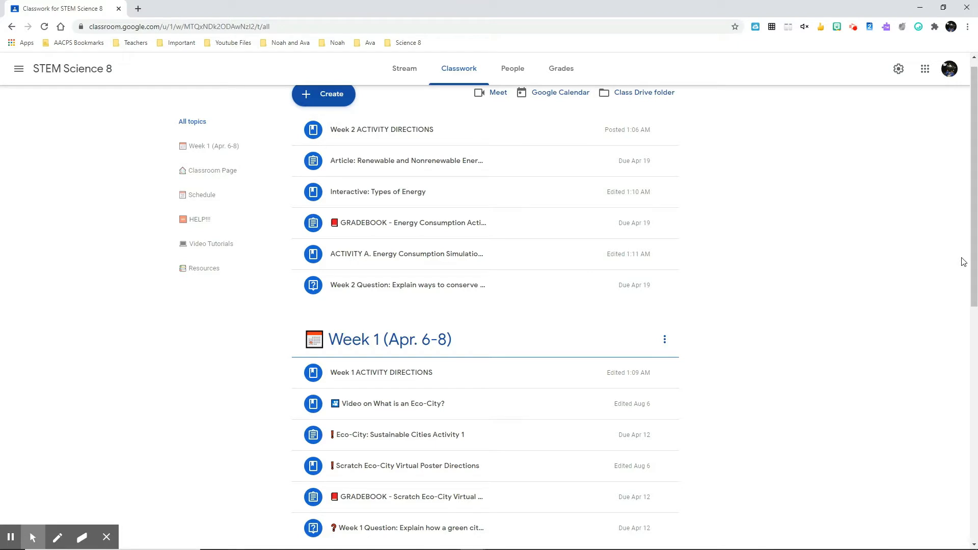
{"action": "scroll", "coordinate": [963, 262], "scroll_direction": "down", "scroll_amount": 1}
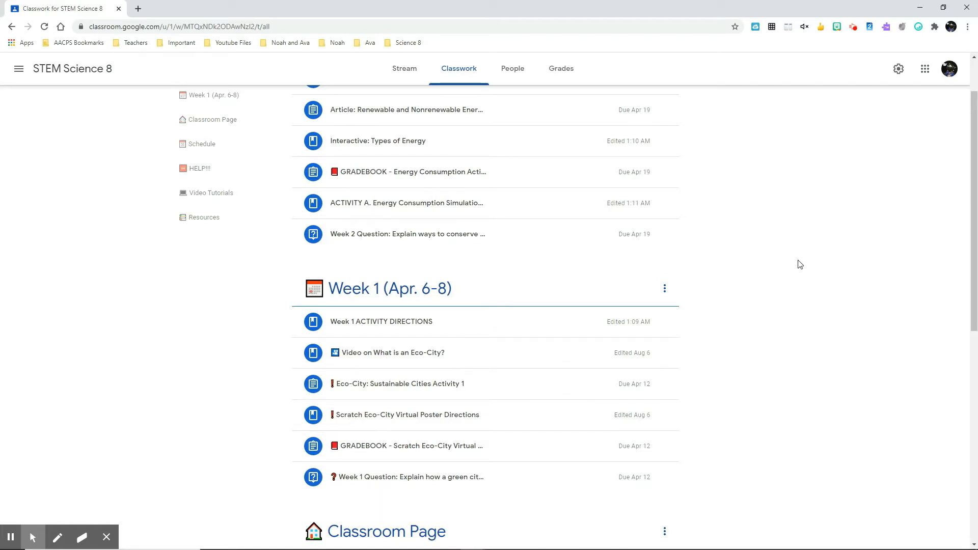
{"action": "scroll", "coordinate": [563, 235], "scroll_direction": "up", "scroll_amount": 2}
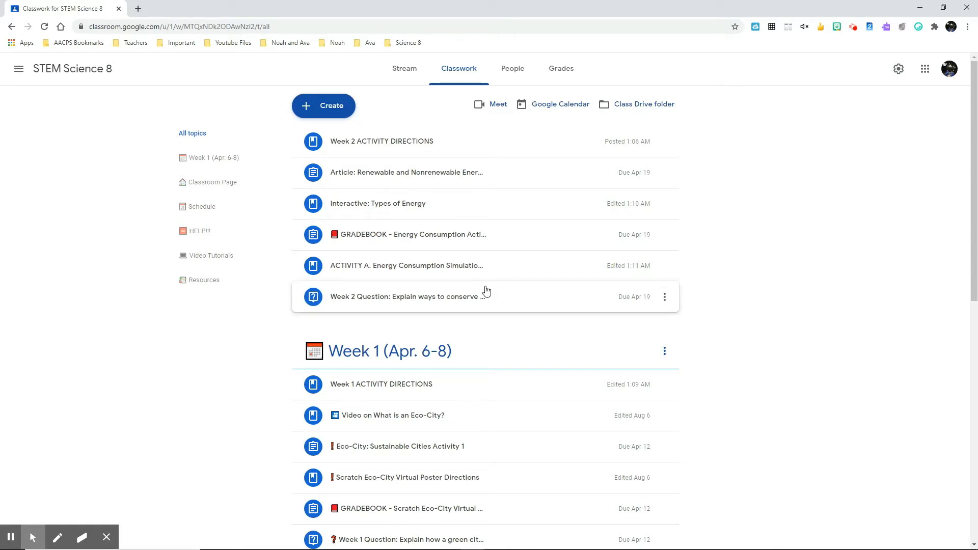
{"action": "left_click", "coordinate": [326, 110]}
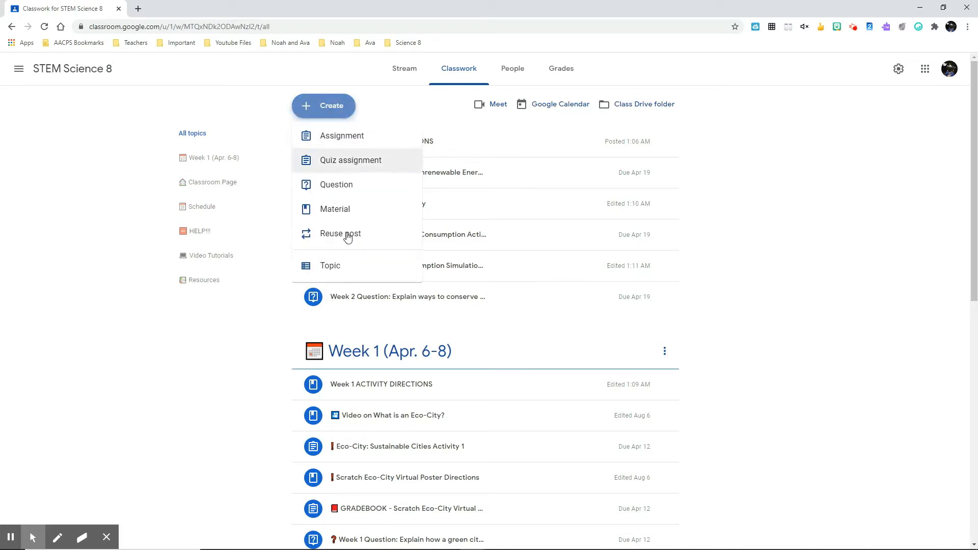
{"action": "left_click", "coordinate": [347, 272]}
{"action": "type", "text": "Week 2 ("}
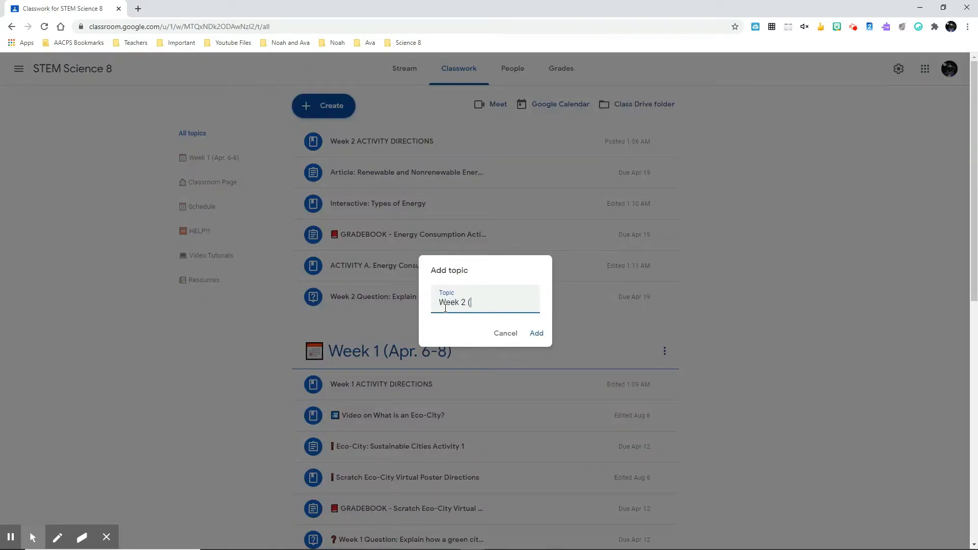
{"action": "type", "text": "Apr. 14-17)"}
{"action": "left_click", "coordinate": [536, 334]}
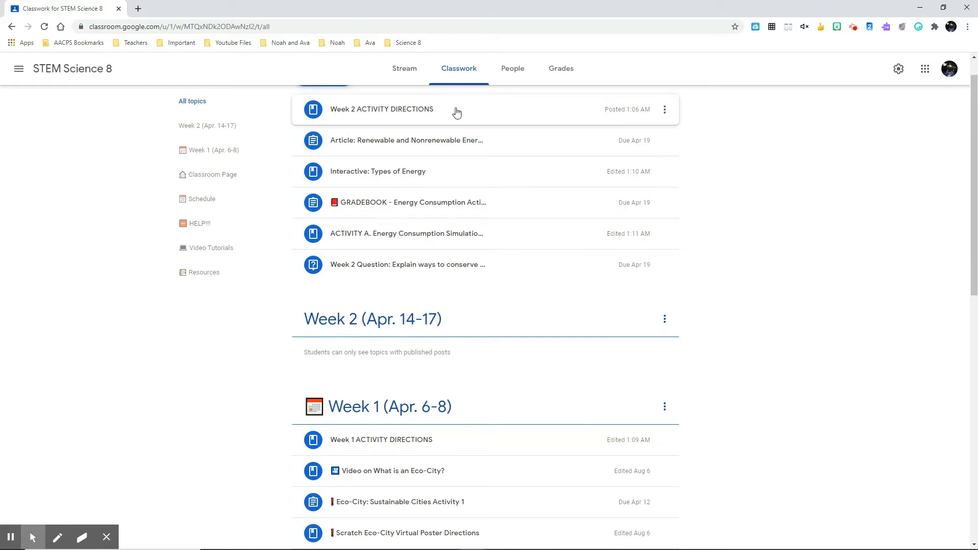
Edit the Week 2 ACTIVITY DIRECTIONS material to assign it to the Week 2 (Apr. 14-17) topic and save it.
{"action": "left_click", "coordinate": [665, 111]}
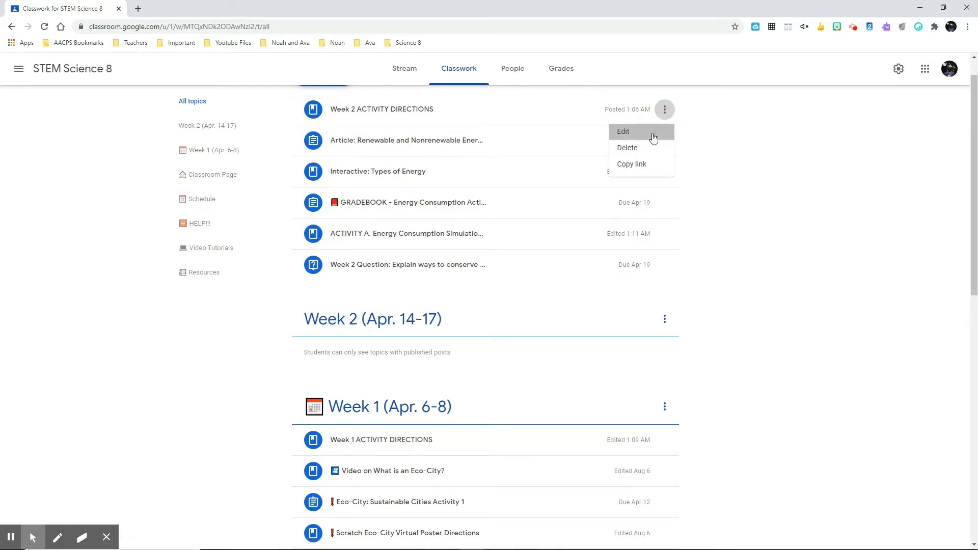
{"action": "left_click", "coordinate": [653, 132]}
{"action": "left_click", "coordinate": [951, 176]}
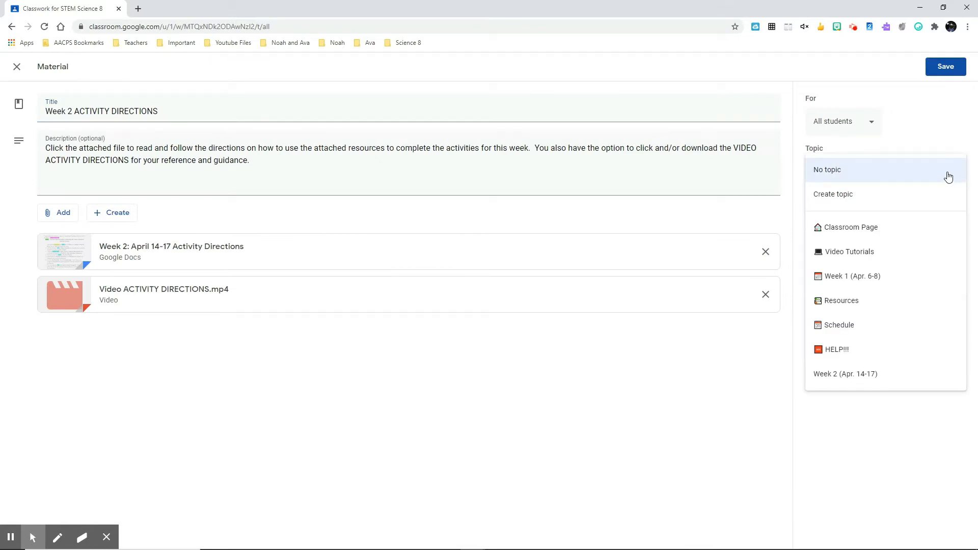
{"action": "left_click", "coordinate": [895, 382]}
{"action": "left_click", "coordinate": [946, 67]}
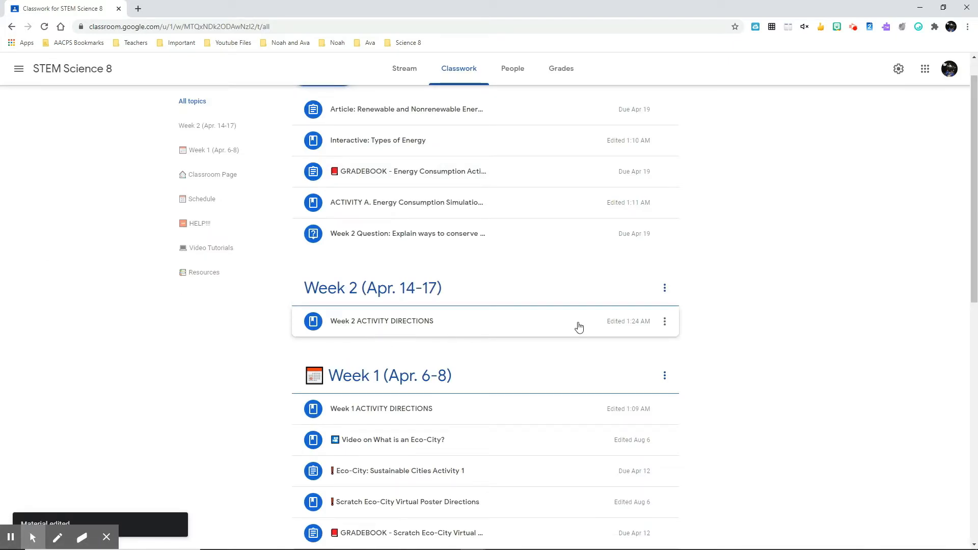
Move the remaining posts without a topic, from the Renewable and Nonrenewable Energy article to the Week 2 Question, into Week 2 (Apr. 14-17).
{"action": "left_click", "coordinate": [383, 115]}
{"action": "left_click_drag", "start_coordinate": [383, 116], "coordinate": [383, 326]}
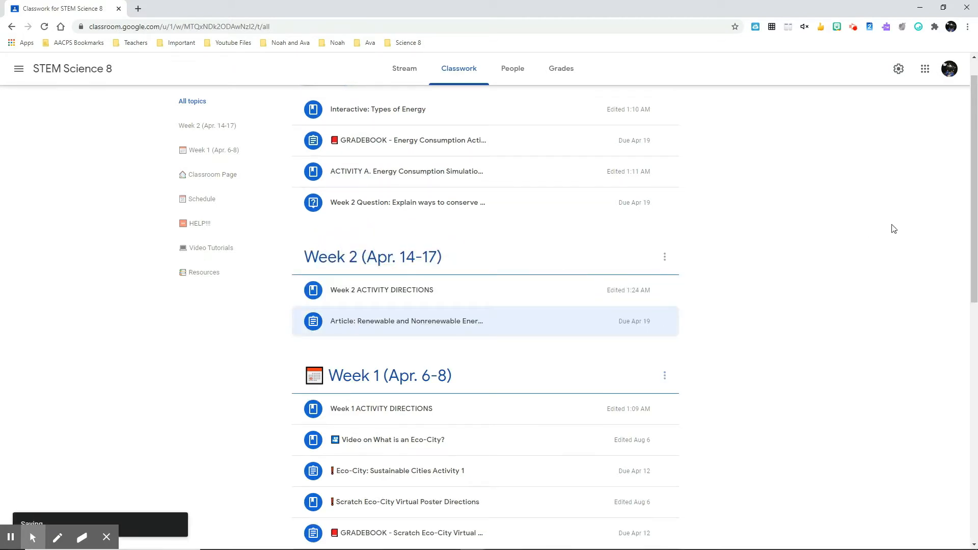
{"action": "left_click_drag", "start_coordinate": [361, 109], "coordinate": [382, 300]}
{"action": "left_click", "coordinate": [386, 117]}
{"action": "left_click_drag", "start_coordinate": [386, 116], "coordinate": [383, 316]}
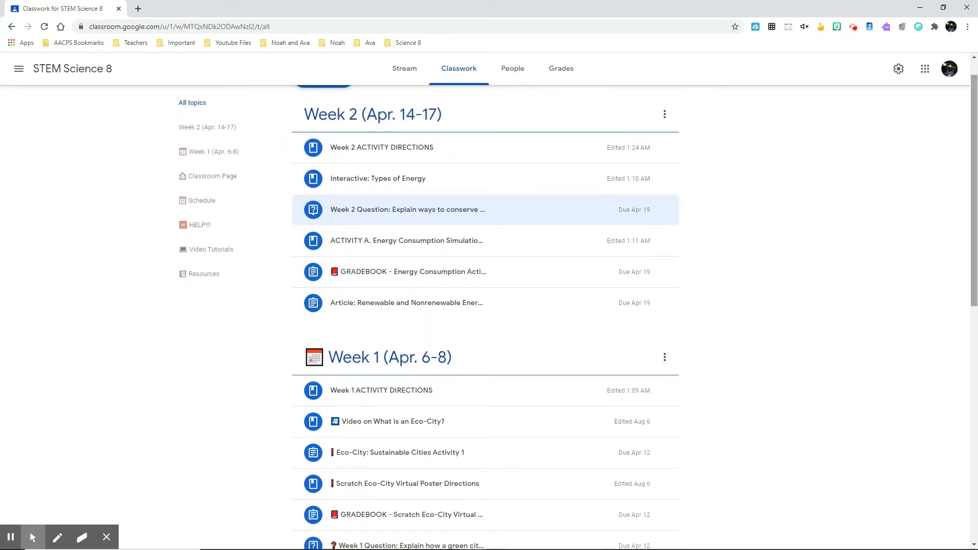
Open the Google Docs file attached to Week 1 ACTIVITY DIRECTIONS, review its directions, and close it.
{"action": "left_click_drag", "start_coordinate": [974, 163], "coordinate": [974, 174]}
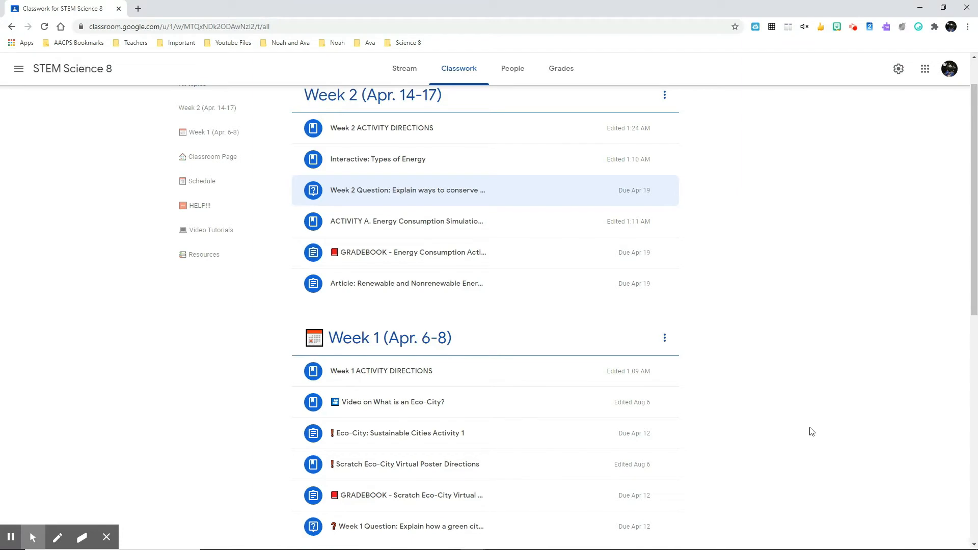
{"action": "scroll", "coordinate": [812, 432], "scroll_direction": "down", "scroll_amount": 1}
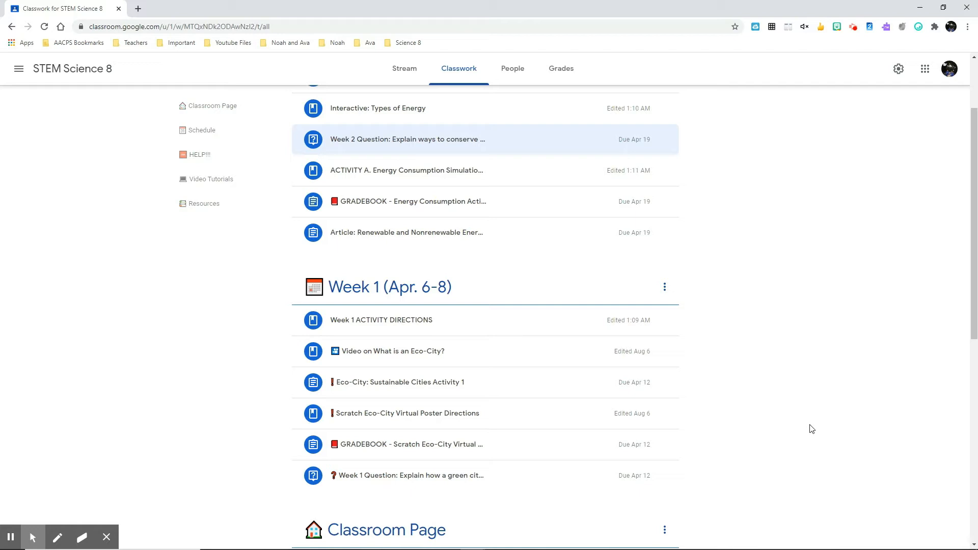
{"action": "left_click", "coordinate": [353, 326]}
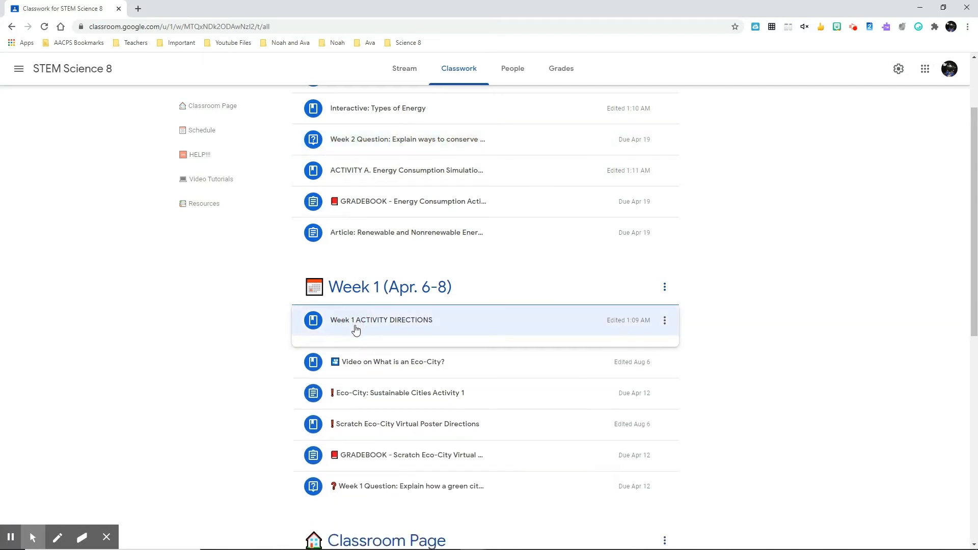
{"action": "left_click", "coordinate": [384, 382]}
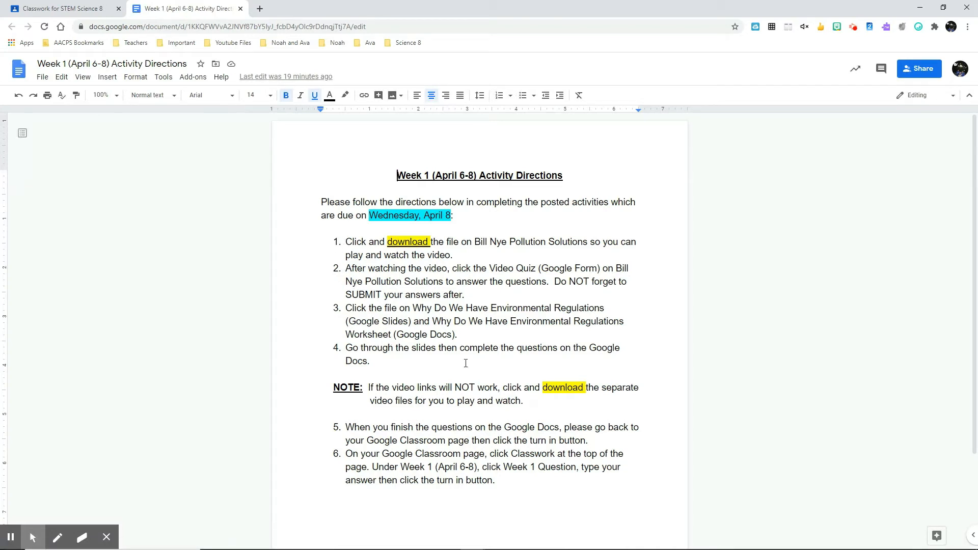
{"action": "key", "text": "ctrl+w"}
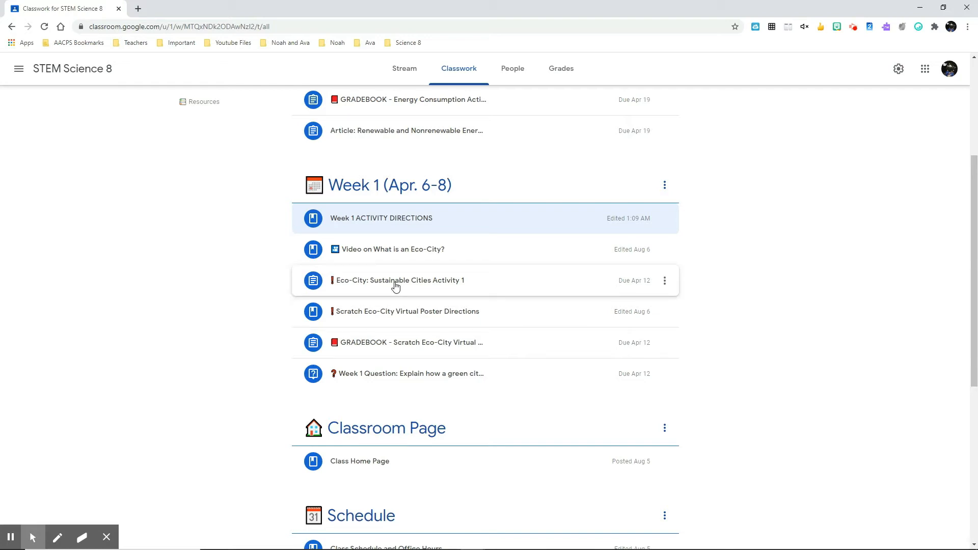
Reorder the Week 1 posts so Eco-City: Sustainable Cities Activity 1 sits directly above Video on What is an Eco-City?
{"action": "left_click_drag", "start_coordinate": [395, 286], "coordinate": [394, 246]}
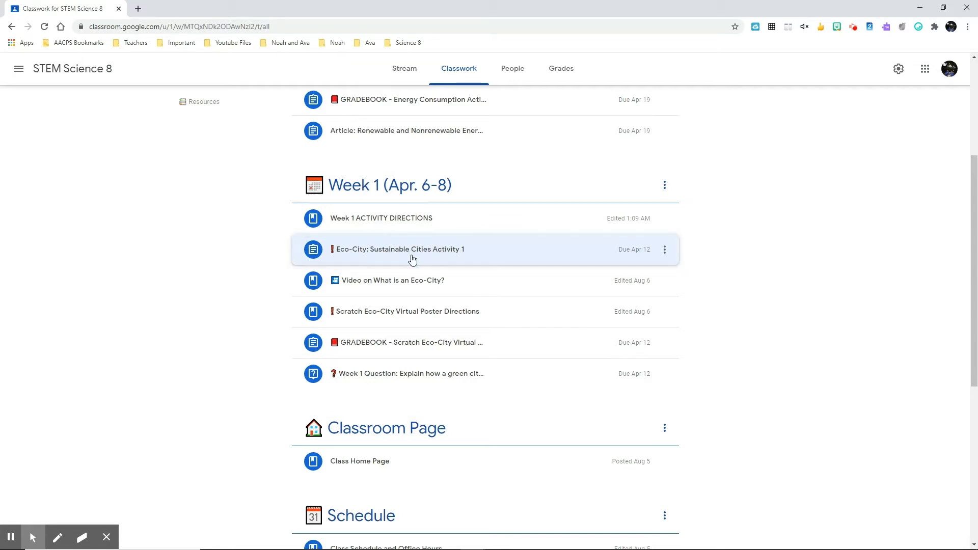
{"action": "left_click_drag", "start_coordinate": [410, 280], "coordinate": [386, 356]}
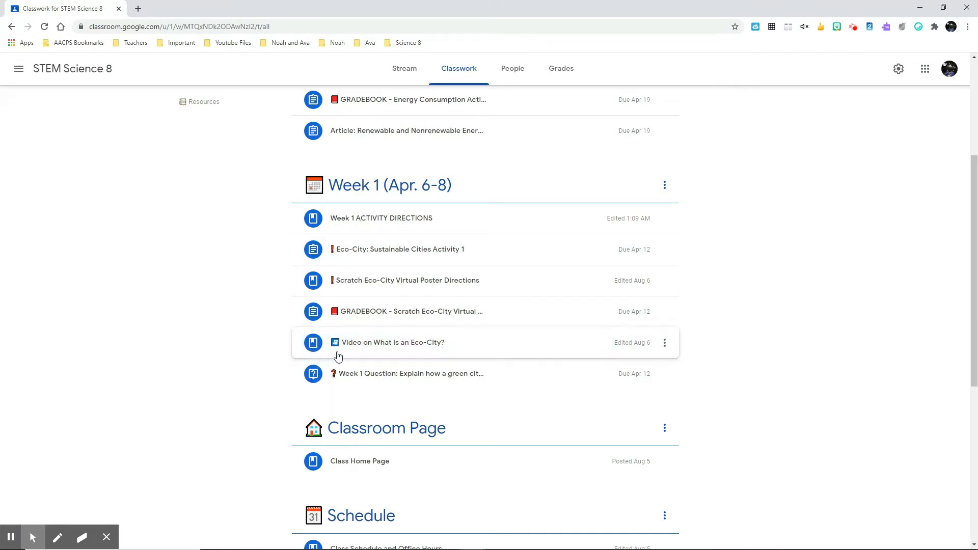
{"action": "left_click_drag", "start_coordinate": [368, 354], "coordinate": [375, 259]}
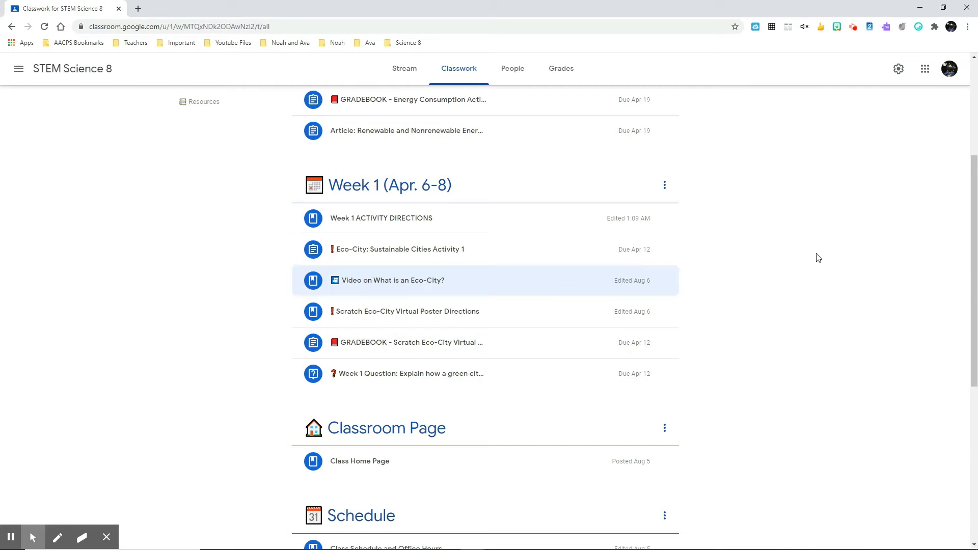
Delete the Week 2 ACTIVITY DIRECTIONS material from the Week 2 (Apr. 14-17) topic.
{"action": "scroll", "coordinate": [818, 258], "scroll_direction": "up", "scroll_amount": 3}
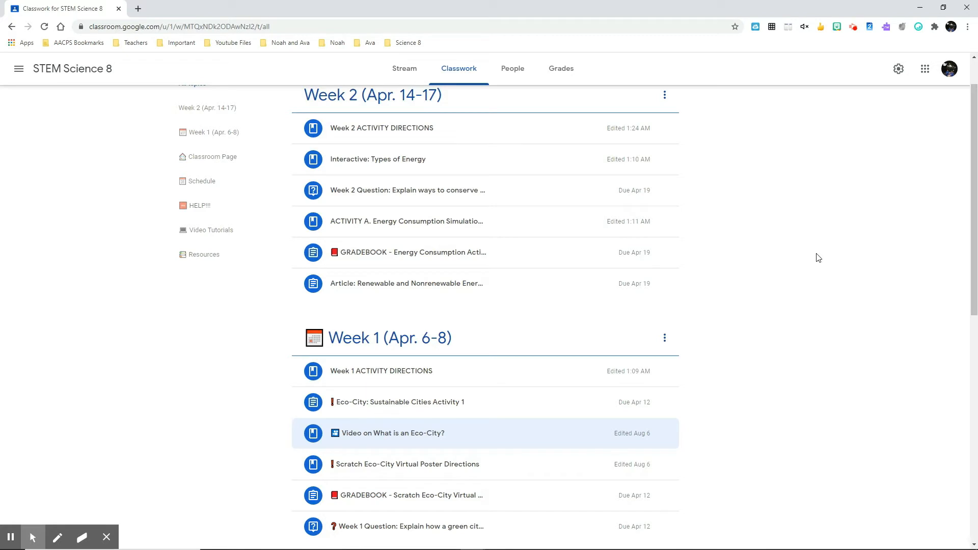
{"action": "left_click", "coordinate": [426, 131]}
{"action": "left_click", "coordinate": [665, 128]}
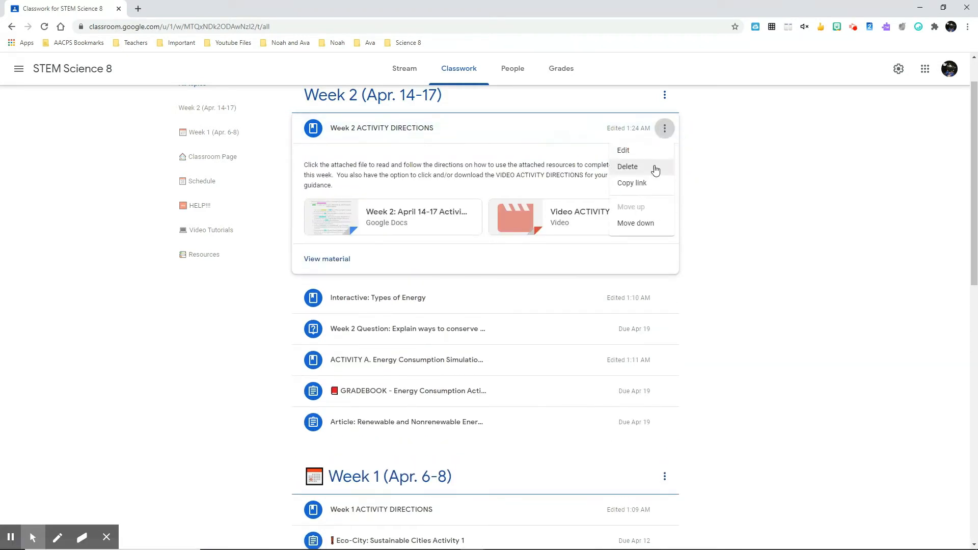
{"action": "key", "text": "Return"}
{"action": "left_click", "coordinate": [536, 326]}
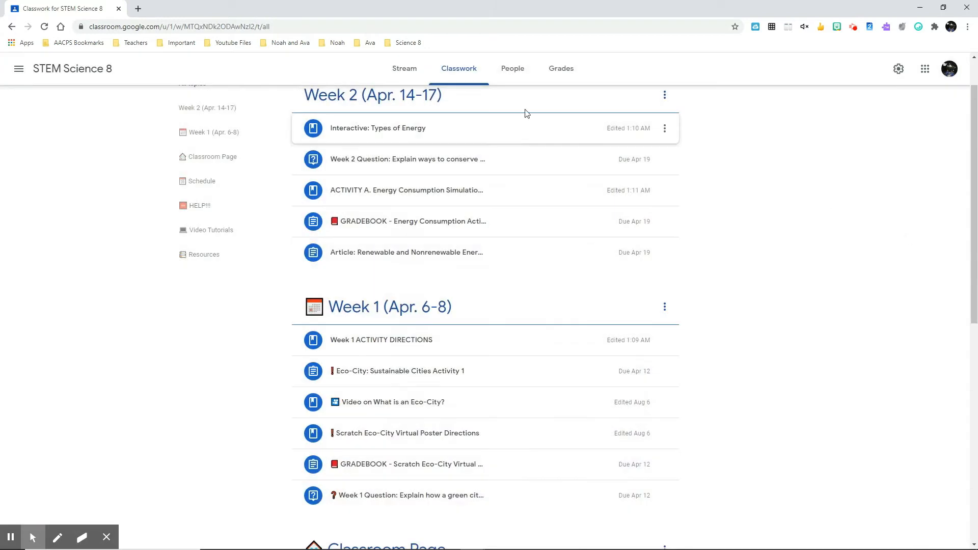
Rename the Week 2 material Interactive: Types of Energy as "Monday: Interactive: Types of Energy" and save it.
{"action": "left_click", "coordinate": [666, 131]}
{"action": "left_click", "coordinate": [648, 149]}
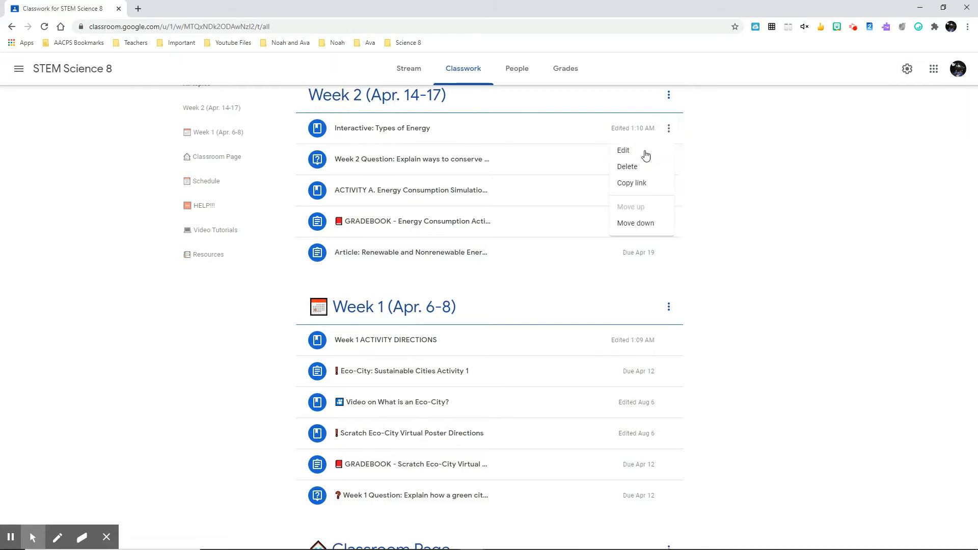
{"action": "left_click", "coordinate": [52, 109]}
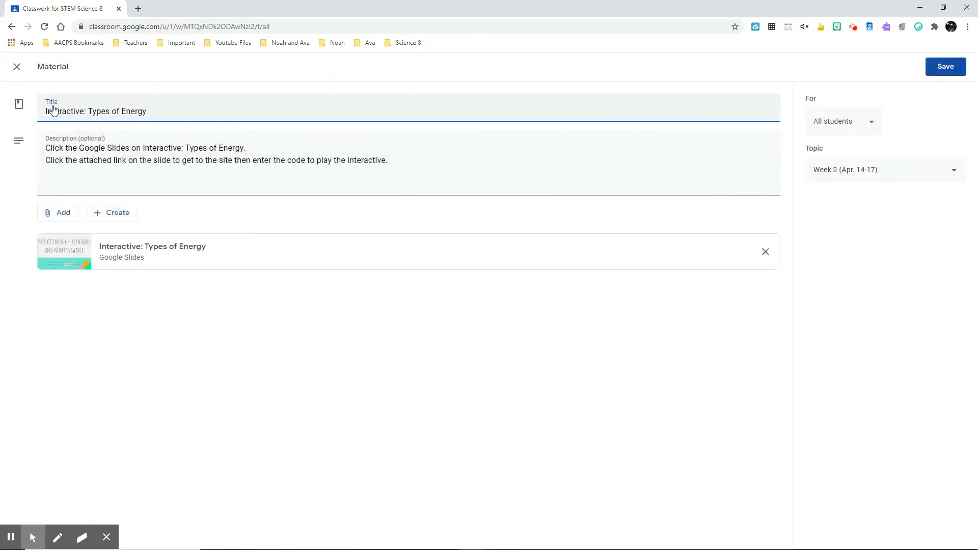
{"action": "type", "text": "Monday"}
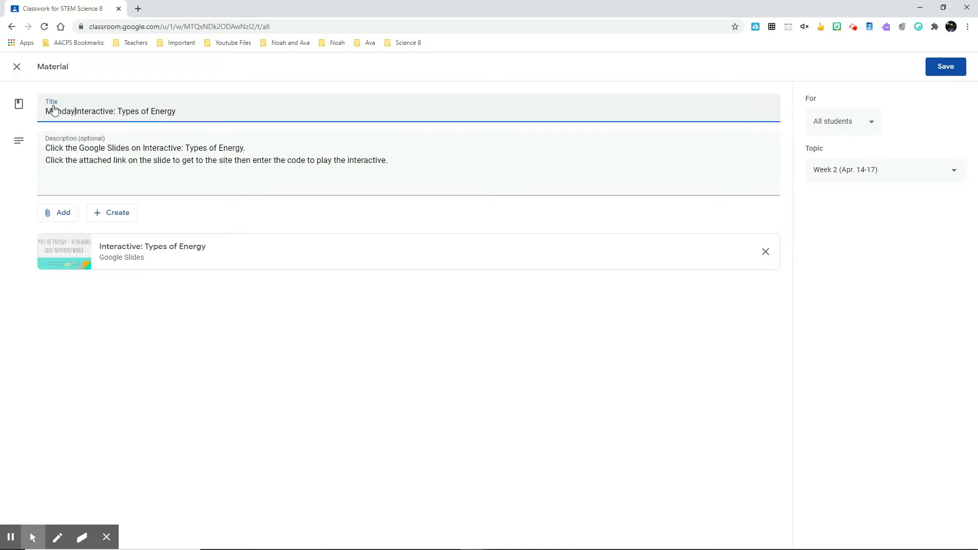
{"action": "type", "text": ":"}
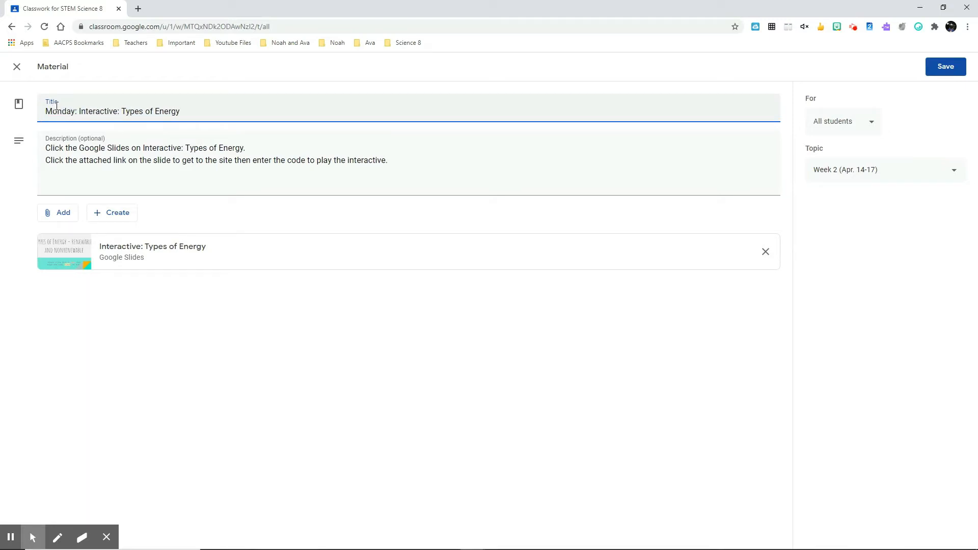
{"action": "left_click", "coordinate": [949, 67]}
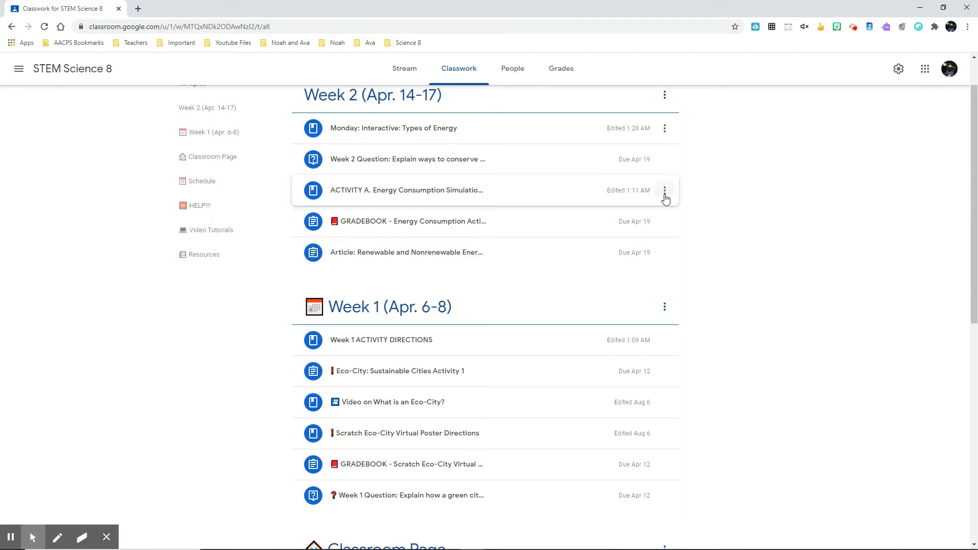
Prefix the title of ACTIVITY A. Energy Consumption Simulation with "Tuesday:", save it, and move it directly below the Monday material.
{"action": "left_click", "coordinate": [664, 191]}
{"action": "left_click", "coordinate": [646, 212]}
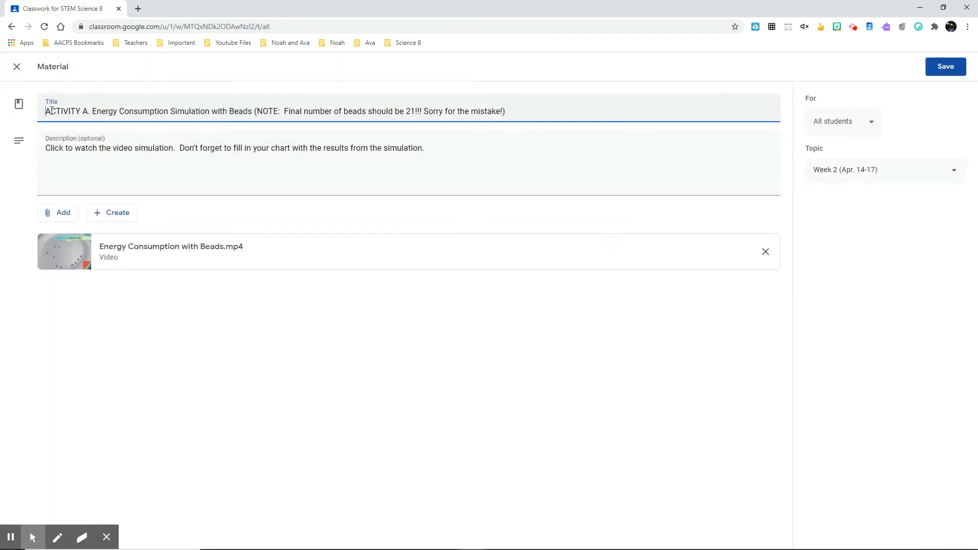
{"action": "left_click", "coordinate": [47, 111]}
{"action": "type", "text": "Tuesday:"}
{"action": "left_click", "coordinate": [954, 63]}
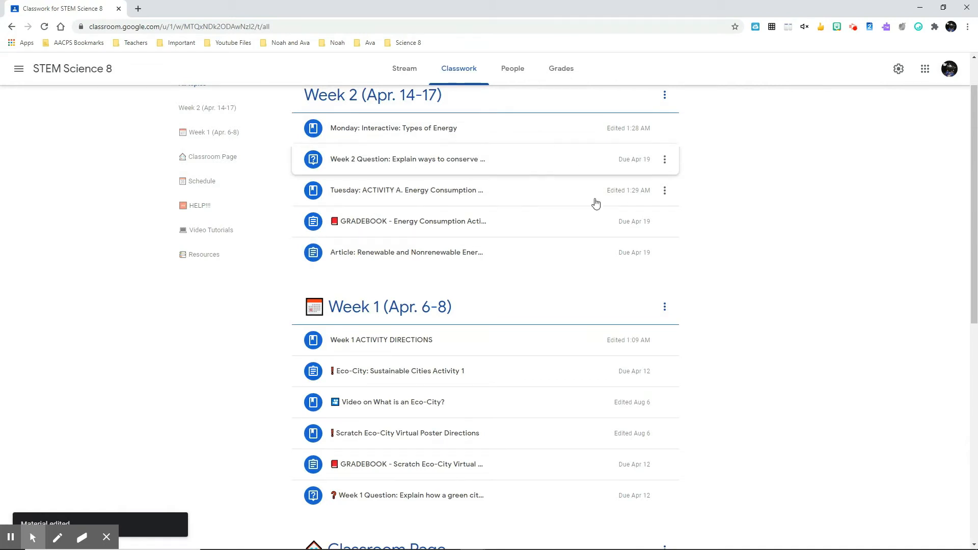
{"action": "left_click_drag", "start_coordinate": [448, 195], "coordinate": [457, 147]}
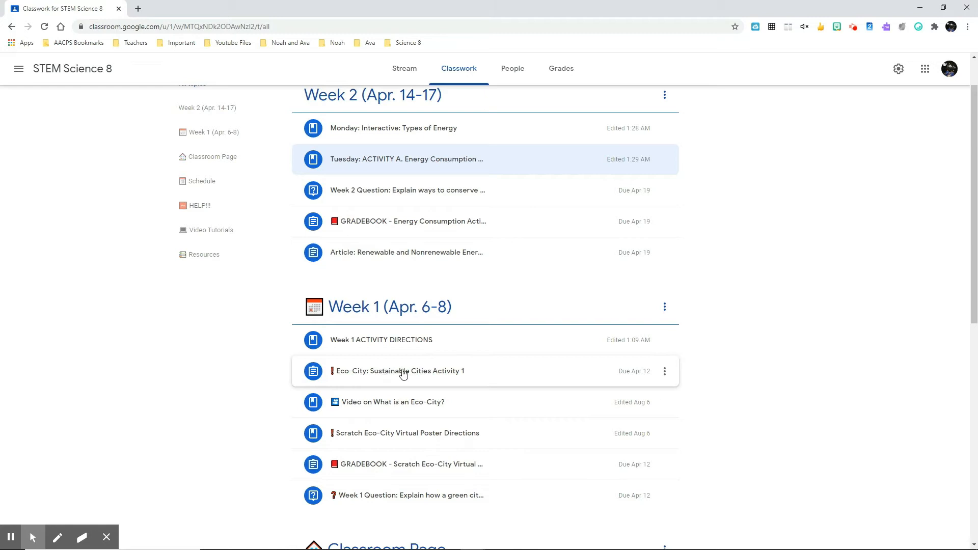
Browse the emoji categories in the JoyPixels extension down to Symbols, and close it.
{"action": "left_click", "coordinate": [918, 27]}
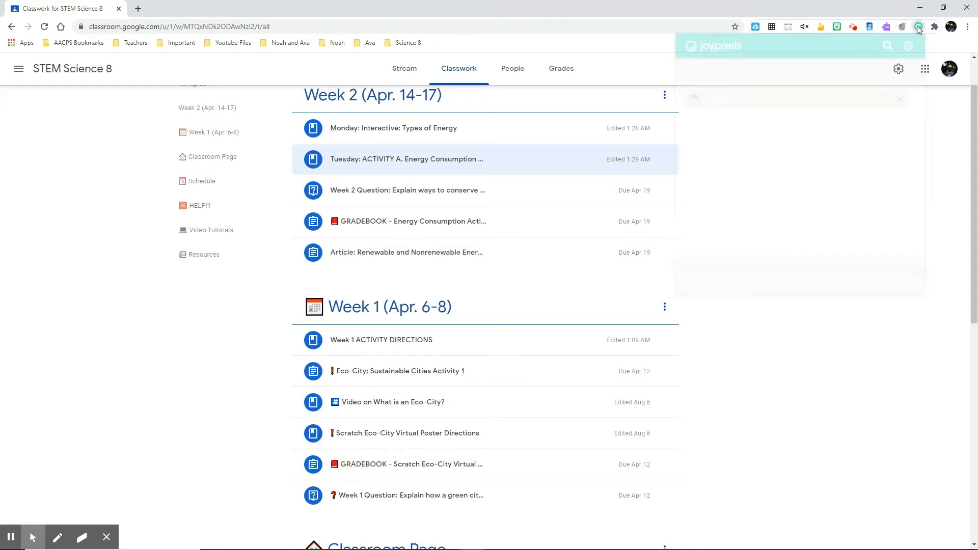
{"action": "scroll", "coordinate": [896, 213], "scroll_direction": "down", "scroll_amount": 3}
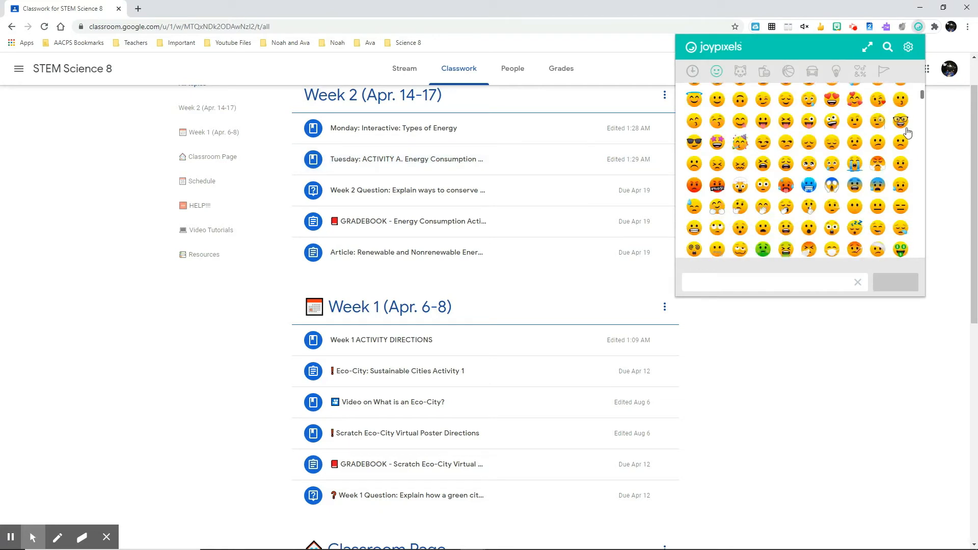
{"action": "left_click_drag", "start_coordinate": [922, 94], "coordinate": [921, 232]}
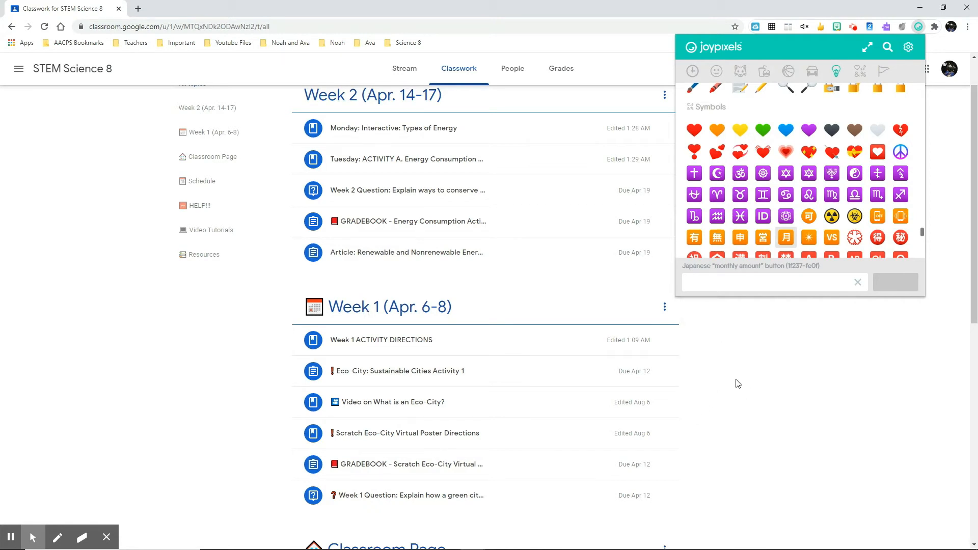
{"action": "left_click", "coordinate": [854, 371]}
{"action": "scroll", "coordinate": [305, 163], "scroll_direction": "up", "scroll_amount": 1}
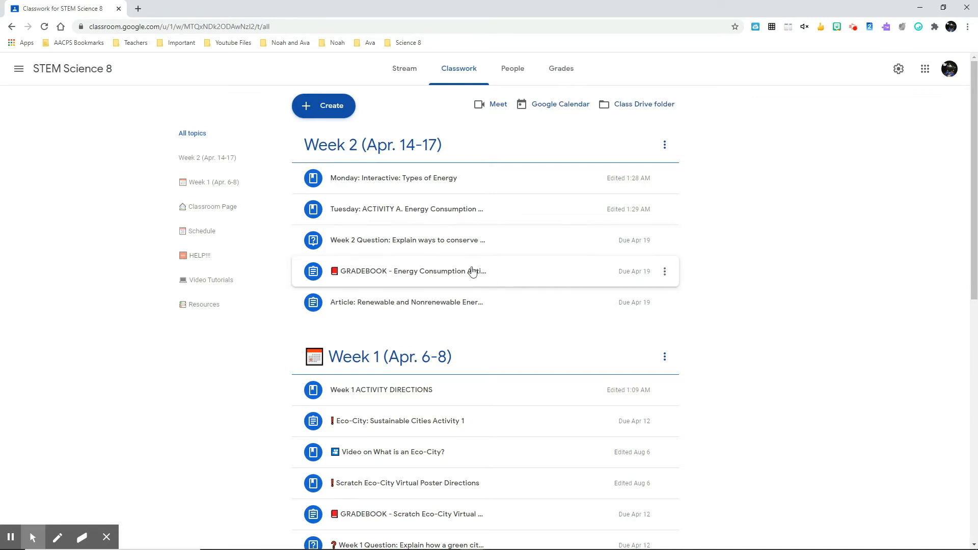
Add a green circle emoji at the start of the "Monday: Interactive: Types of Energy" title and save the material.
{"action": "scroll", "coordinate": [893, 193], "scroll_direction": "down", "scroll_amount": 1}
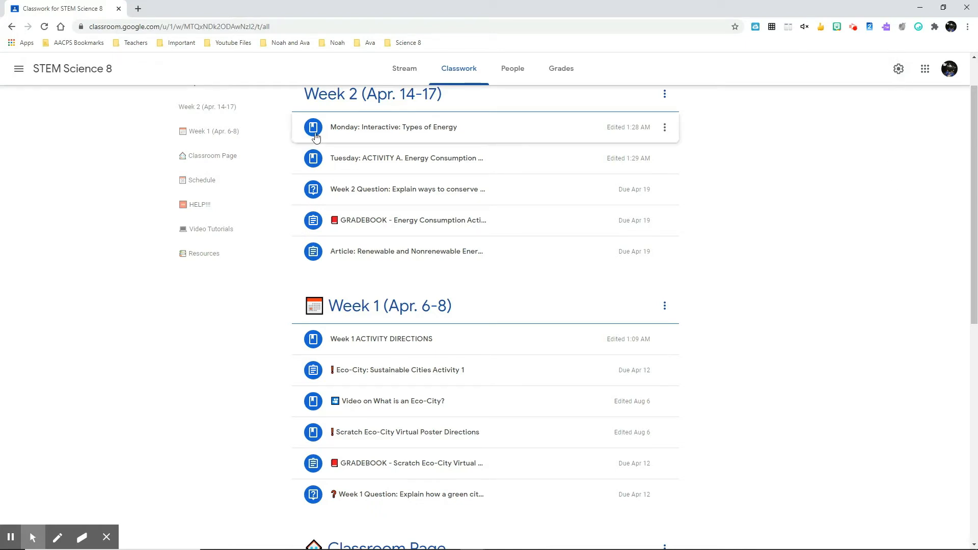
{"action": "left_click", "coordinate": [663, 128]}
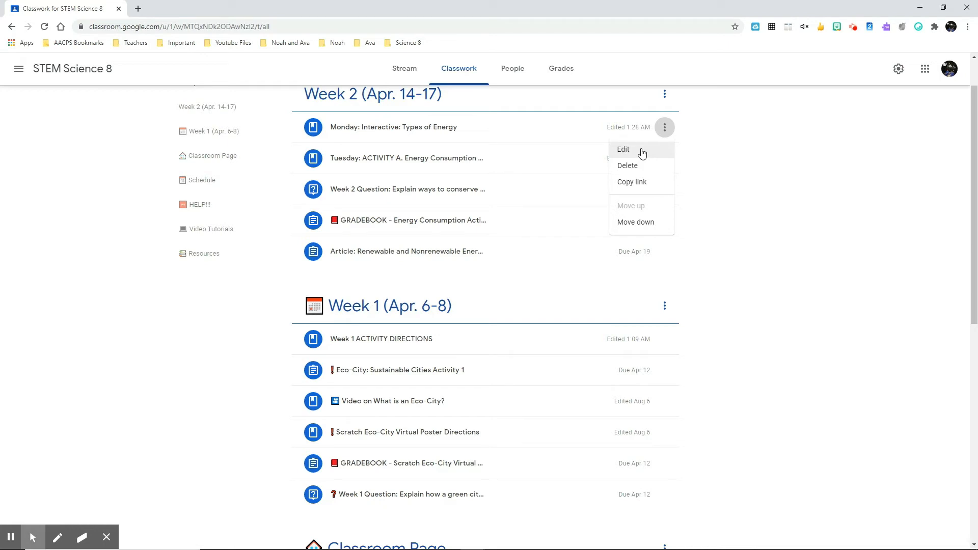
{"action": "left_click", "coordinate": [642, 153]}
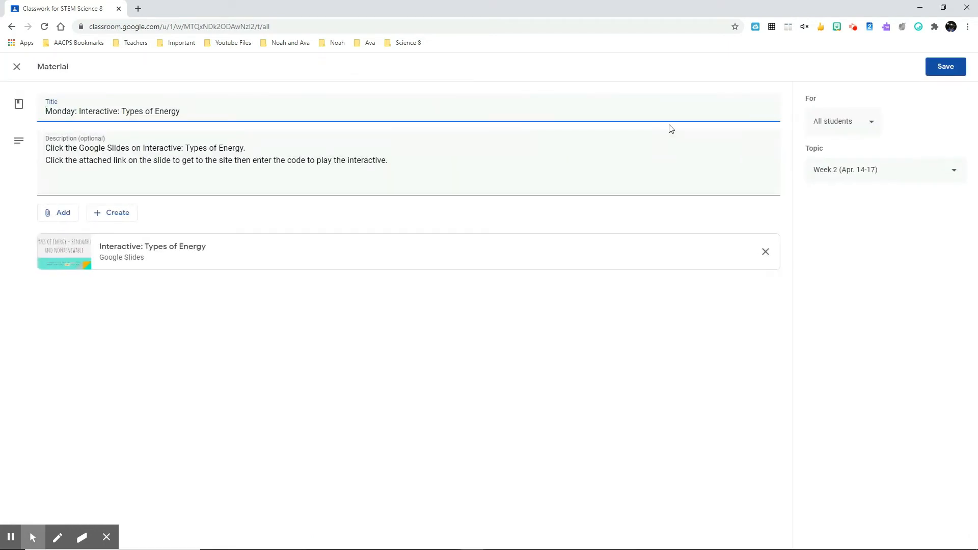
{"action": "left_click", "coordinate": [920, 27]}
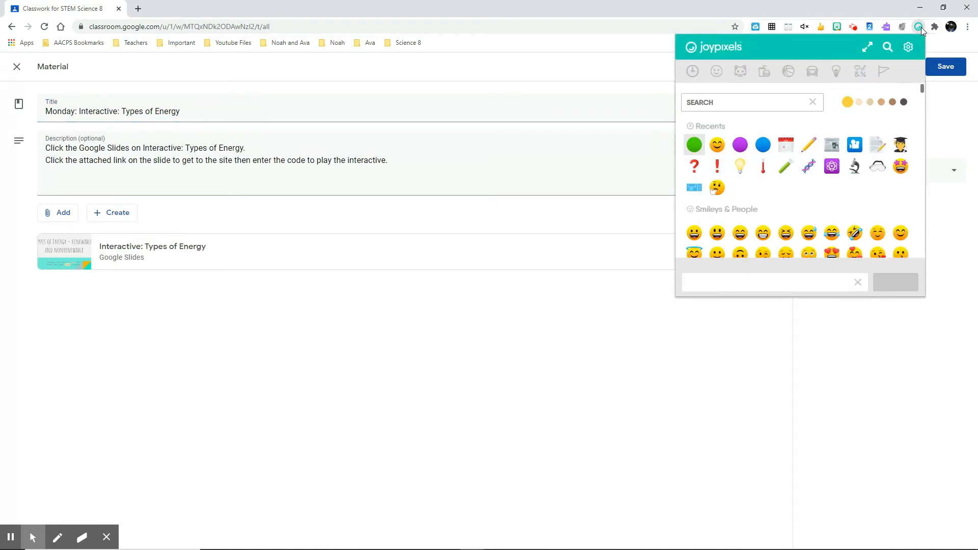
{"action": "left_click", "coordinate": [694, 146]}
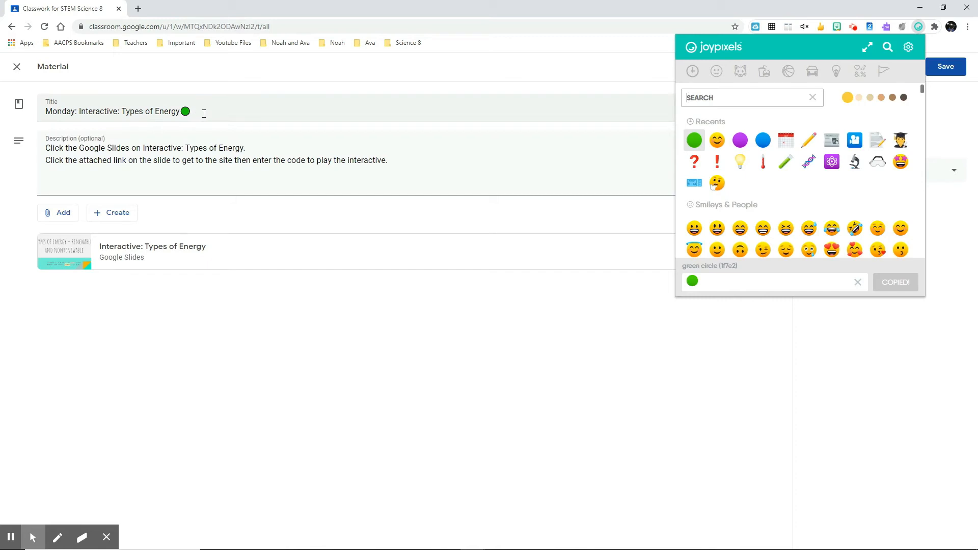
{"action": "double_click", "coordinate": [186, 111]}
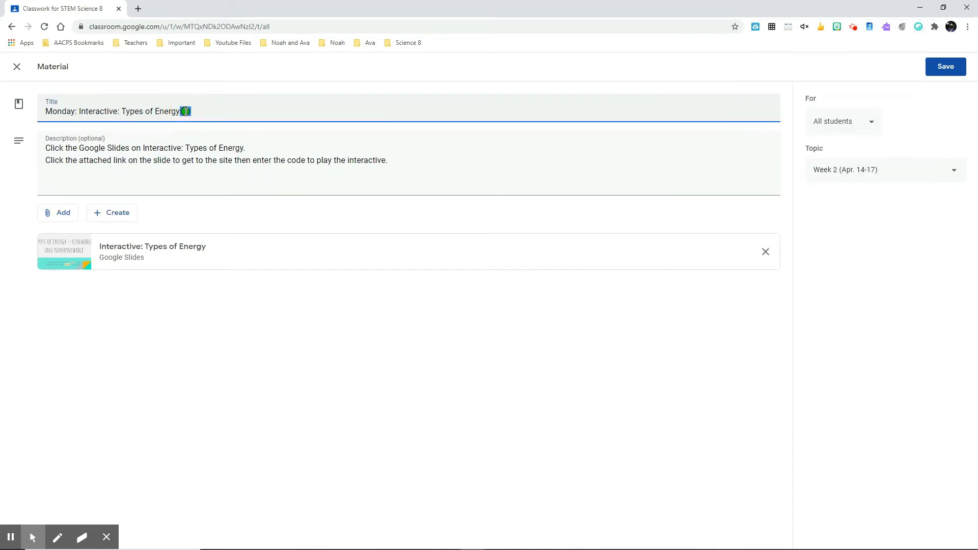
{"action": "left_click_drag", "start_coordinate": [186, 112], "coordinate": [42, 113]}
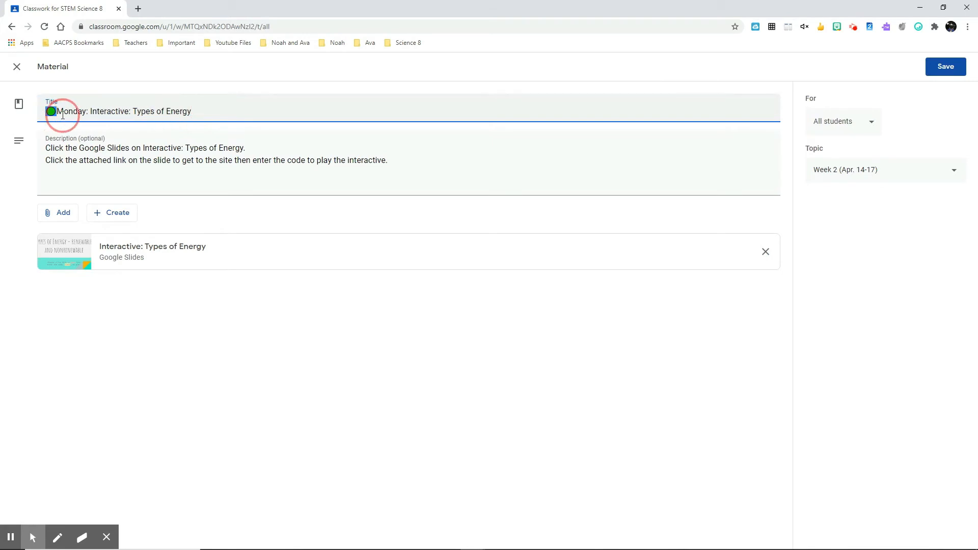
{"action": "left_click", "coordinate": [57, 112]}
{"action": "left_click", "coordinate": [945, 70]}
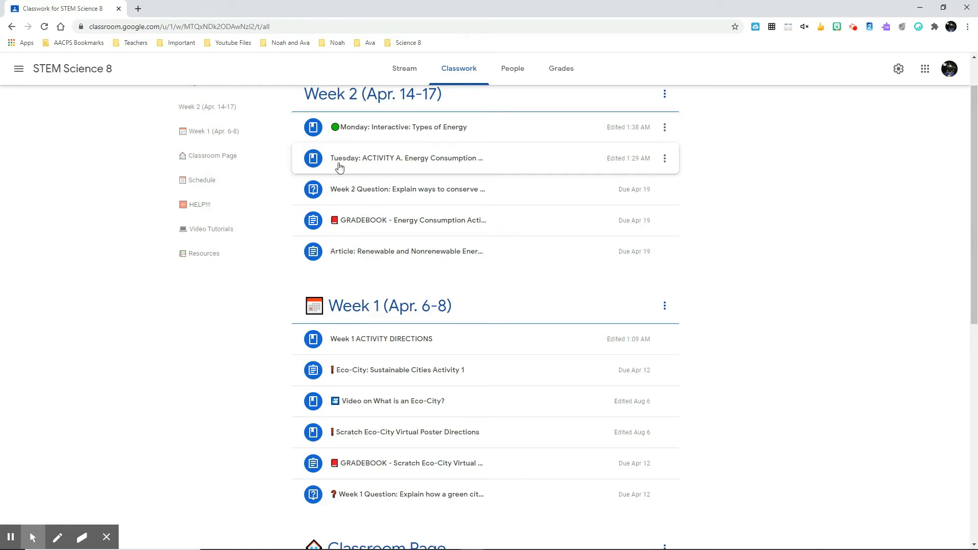
Add a purple circle emoji at the start of the "Tuesday: ACTIVITY A. Energy Consumption Simulation" title and save the material.
{"action": "left_click", "coordinate": [664, 159]}
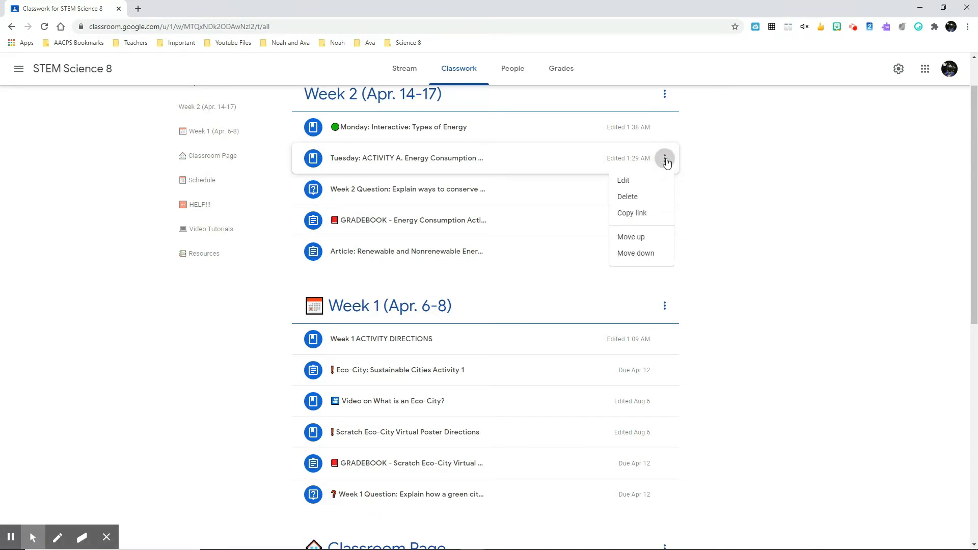
{"action": "left_click", "coordinate": [645, 181]}
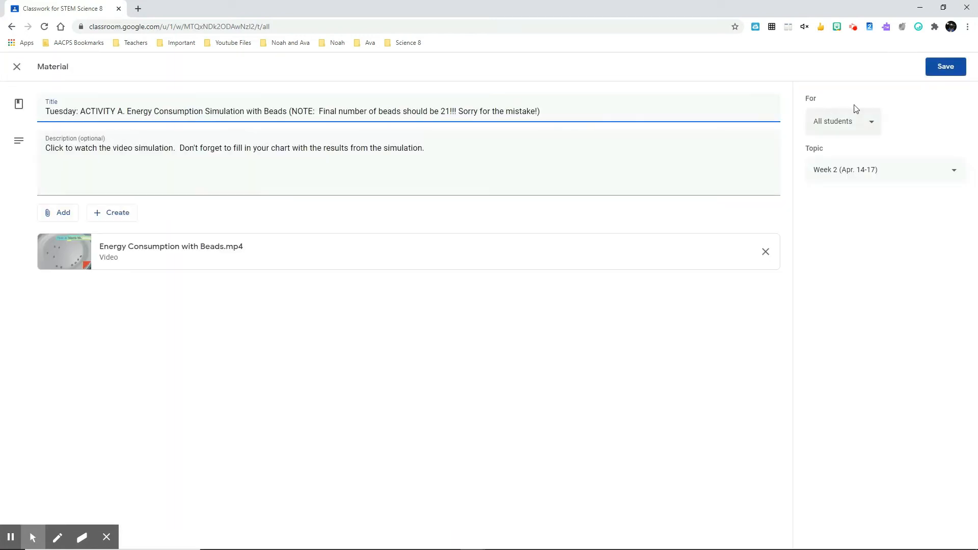
{"action": "left_click", "coordinate": [917, 27]}
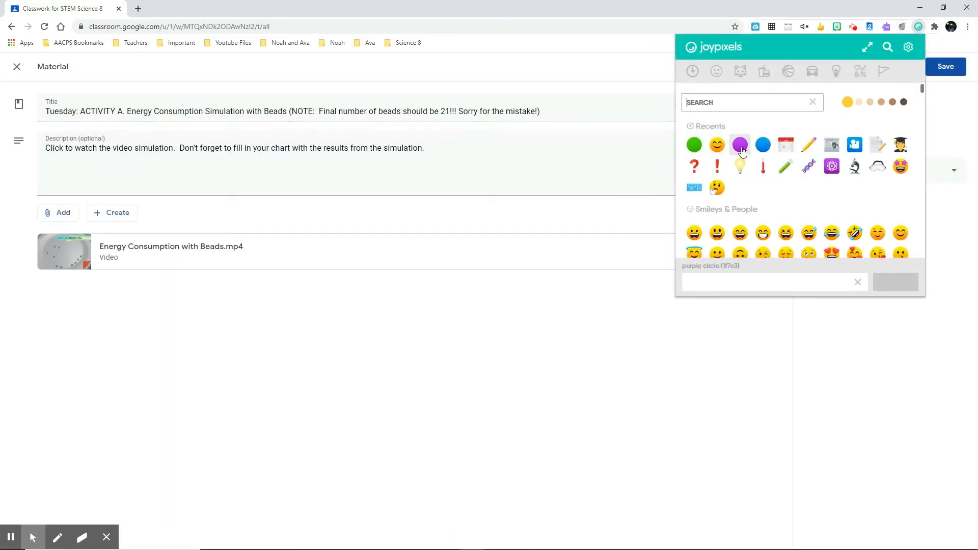
{"action": "left_click", "coordinate": [740, 145]}
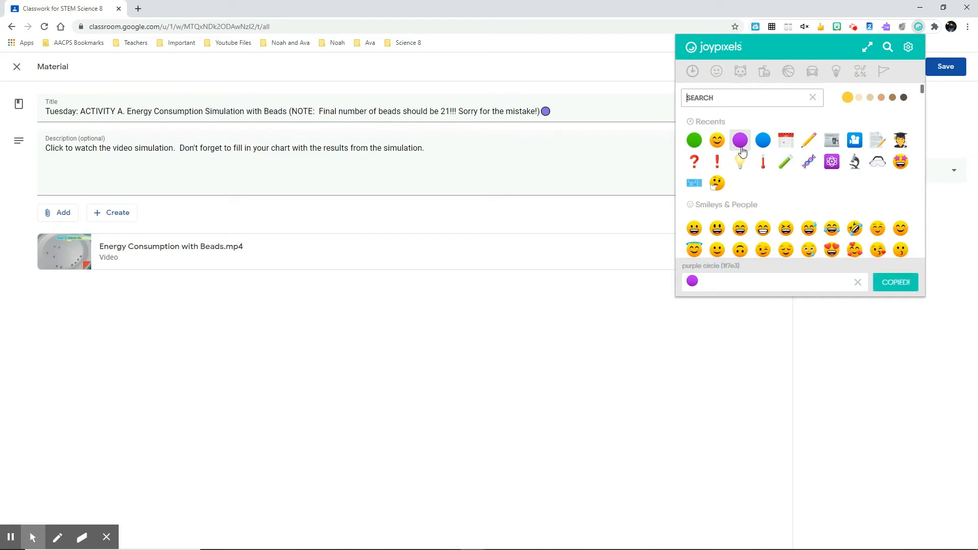
{"action": "double_click", "coordinate": [547, 111]}
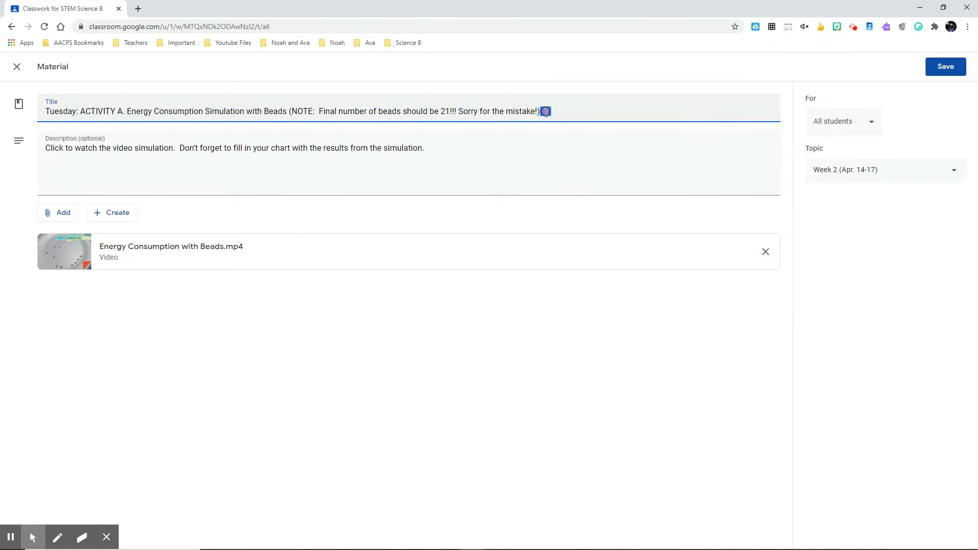
{"action": "left_click_drag", "start_coordinate": [546, 112], "coordinate": [43, 112]}
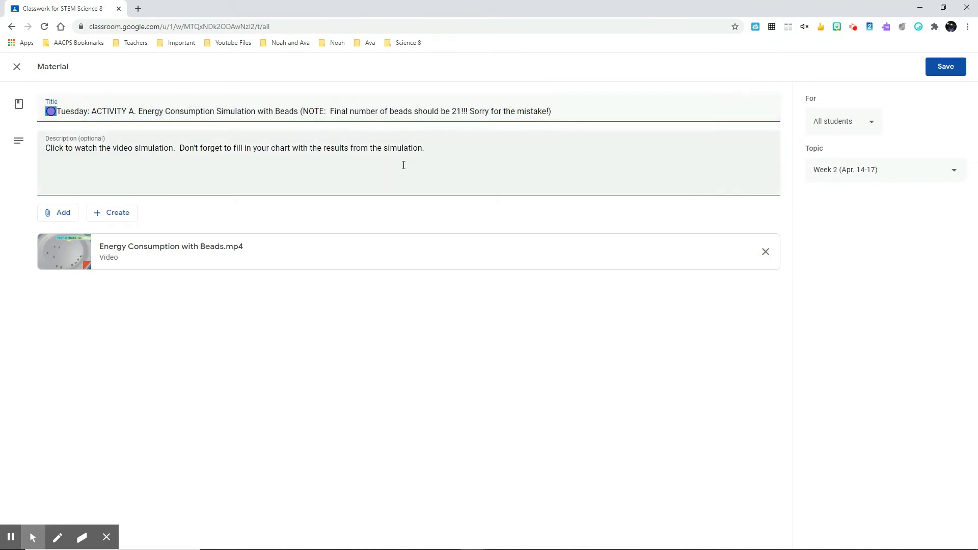
{"action": "left_click", "coordinate": [964, 66]}
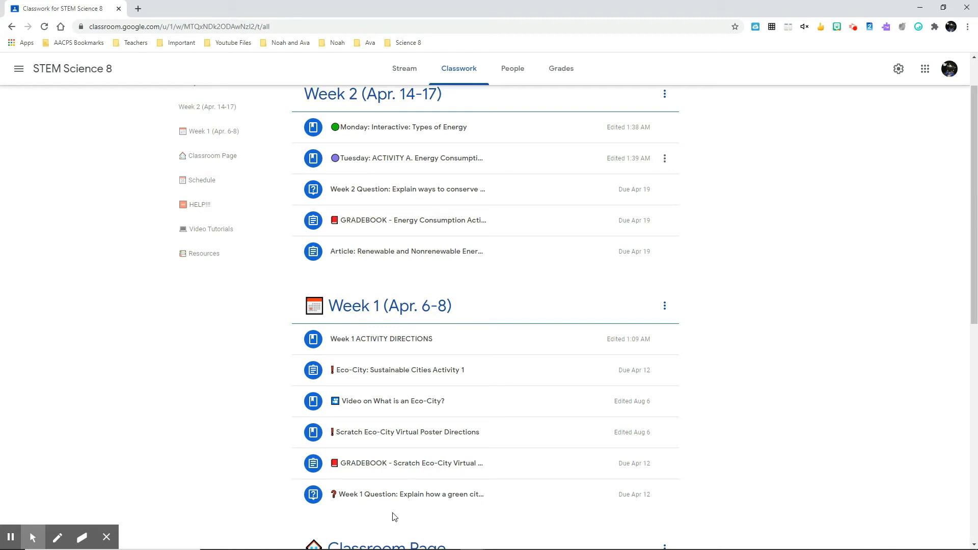
Open the animated Class Home Page from the Classroom Page topic and play the video on its laptop.
{"action": "scroll", "coordinate": [776, 253], "scroll_direction": "up", "scroll_amount": 1}
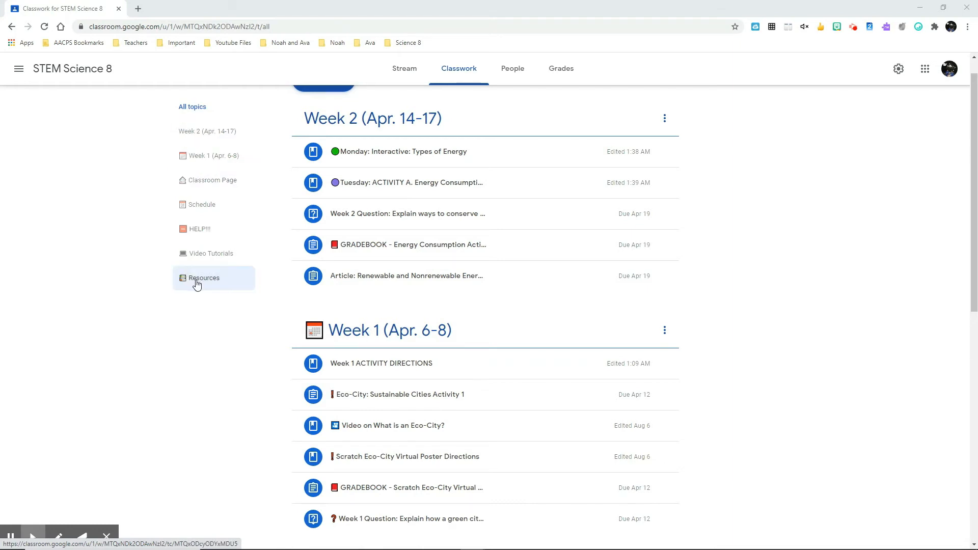
{"action": "scroll", "coordinate": [818, 304], "scroll_direction": "down", "scroll_amount": 3}
{"action": "scroll", "coordinate": [820, 305], "scroll_direction": "down", "scroll_amount": 6}
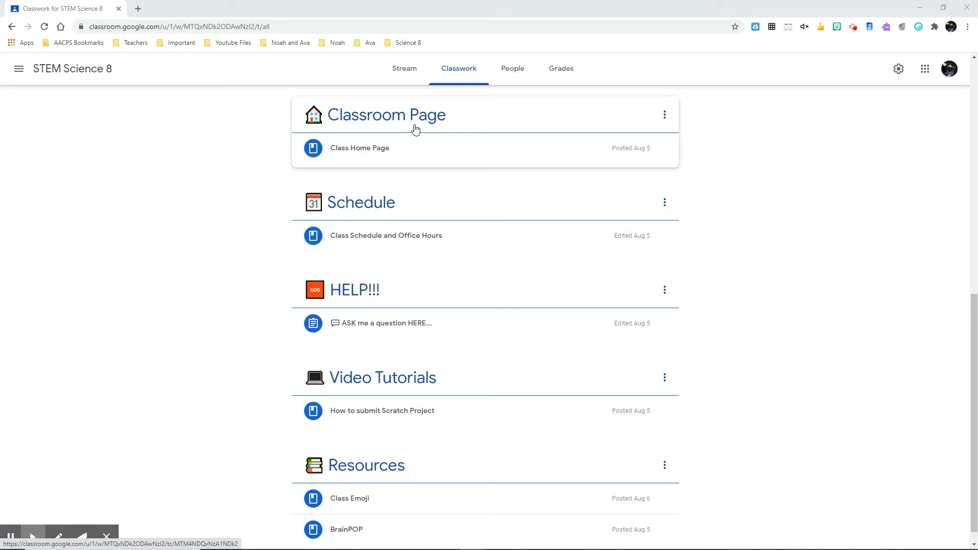
{"action": "left_click", "coordinate": [374, 150]}
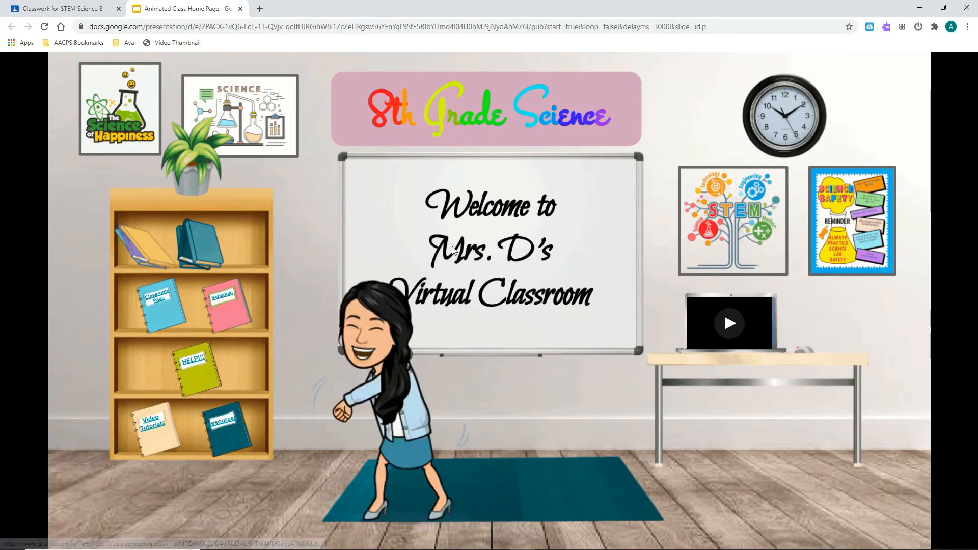
{"action": "left_click", "coordinate": [729, 330]}
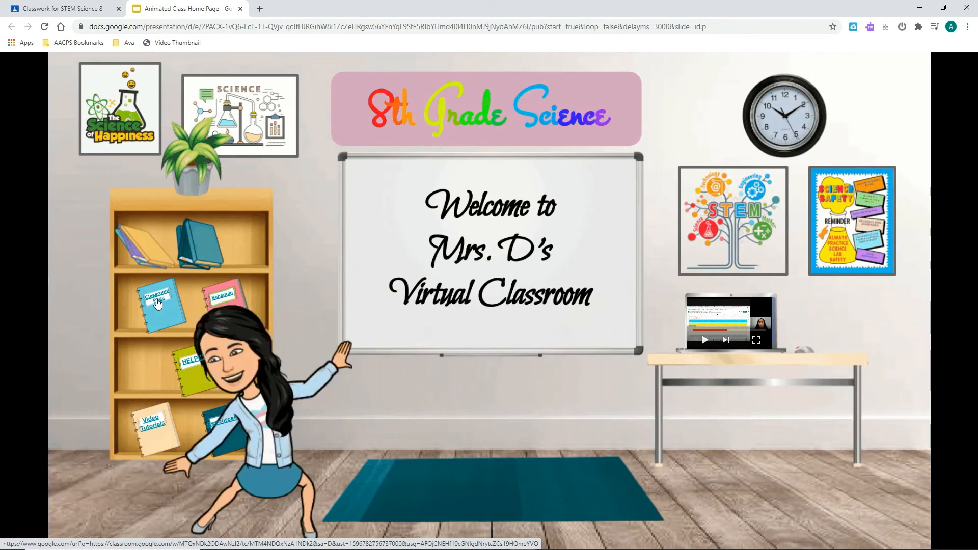
Check the home page's Classroom Page and Schedule book links, viewing and closing the attached Schedule document.
{"action": "left_click", "coordinate": [158, 303]}
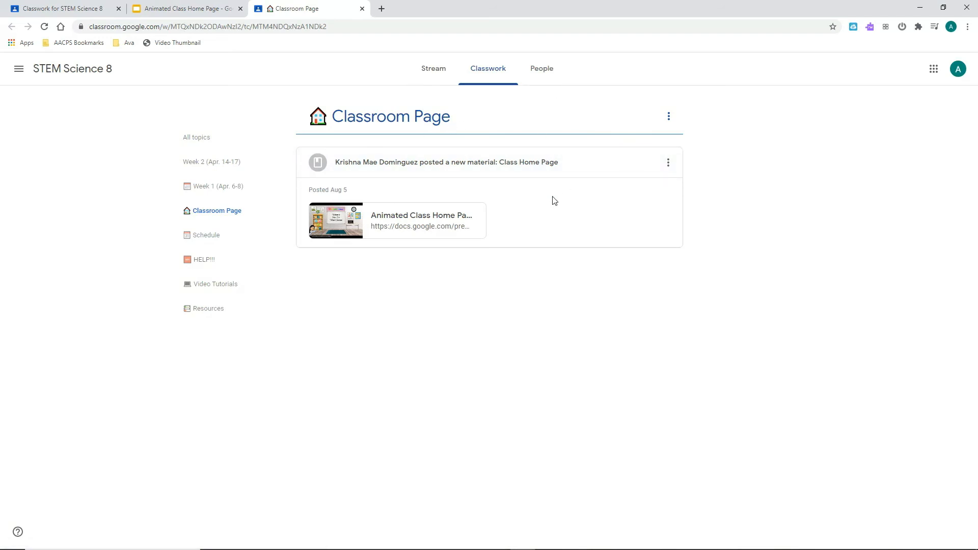
{"action": "left_click", "coordinate": [362, 9]}
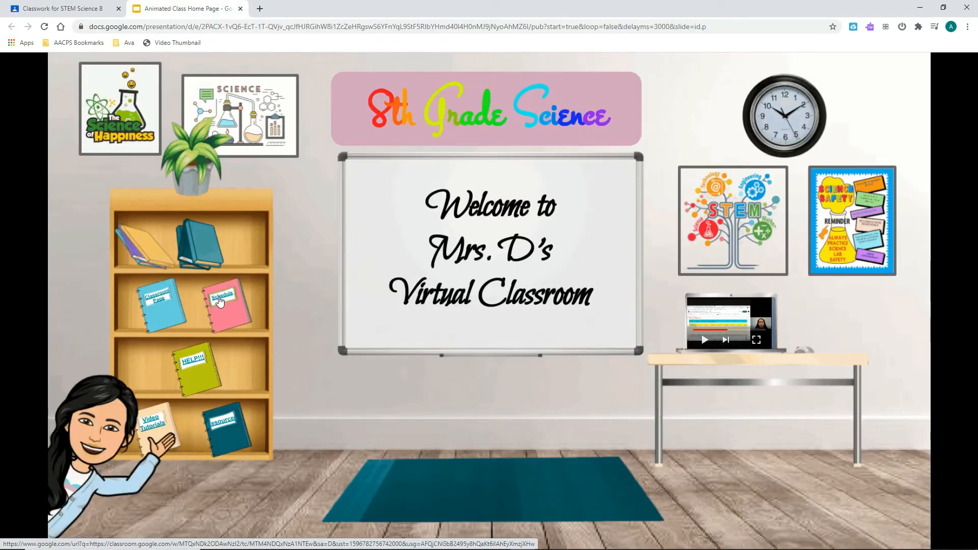
{"action": "left_click", "coordinate": [220, 302]}
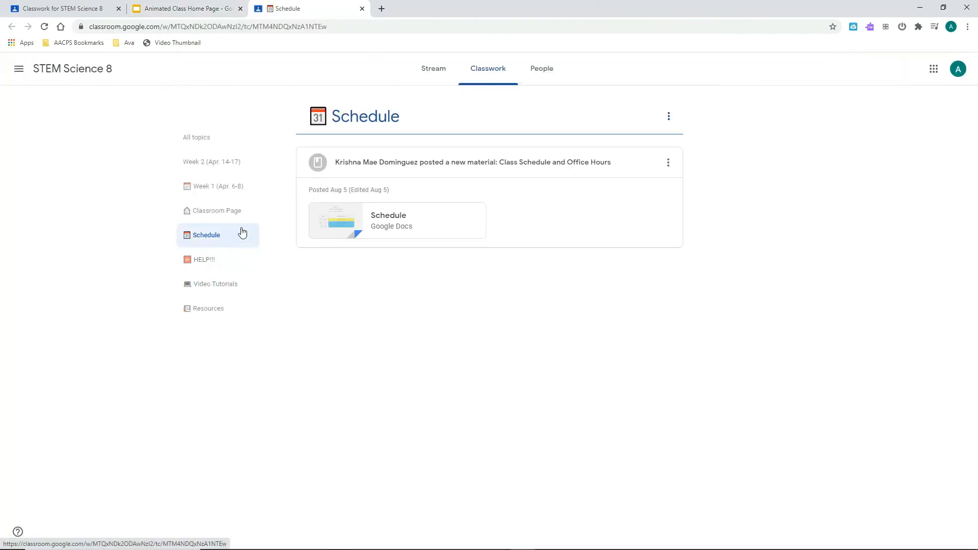
{"action": "left_click", "coordinate": [381, 229]}
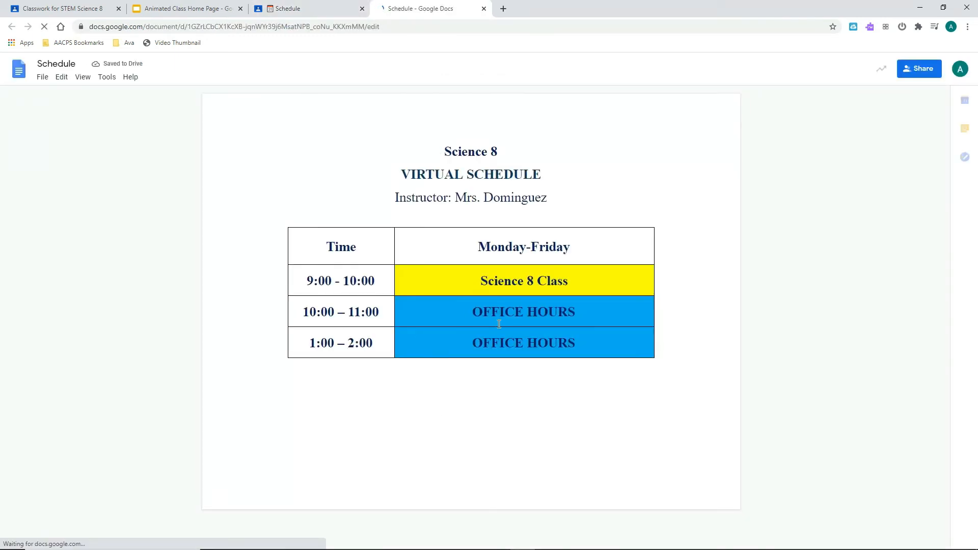
{"action": "left_click", "coordinate": [484, 10]}
Post the private comment "question" on the HELP!!! topic's "ASK me a question HERE..." assignment, and return to the animated home page.
{"action": "left_click", "coordinate": [204, 259]}
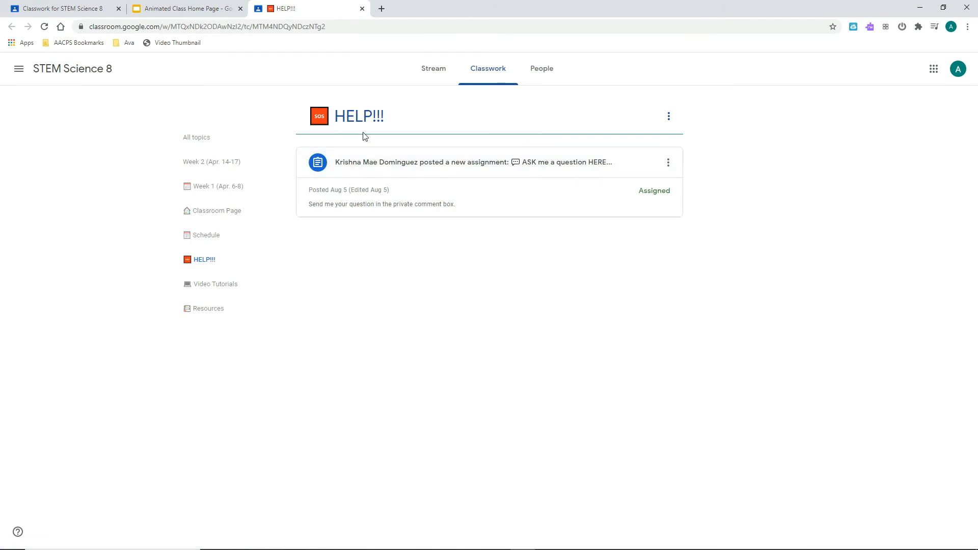
{"action": "left_click", "coordinate": [509, 162]}
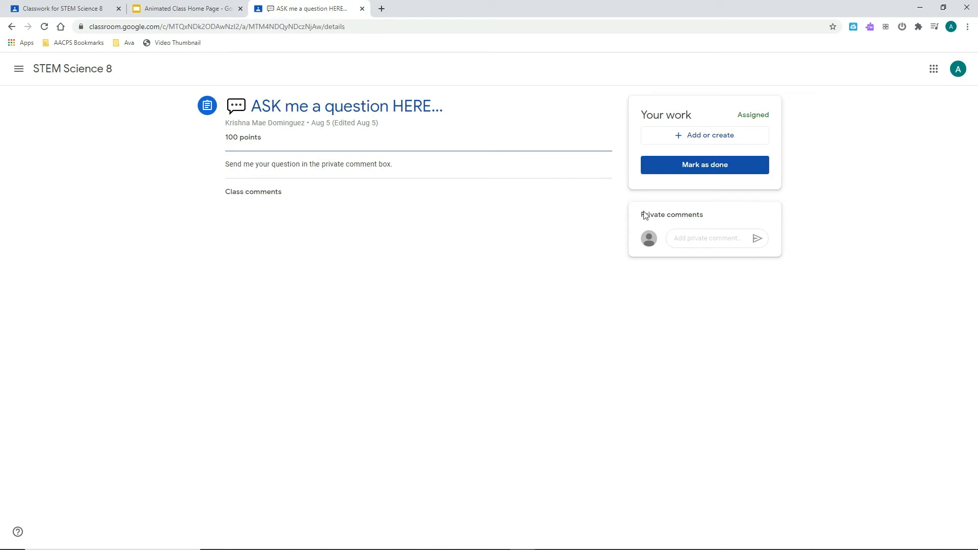
{"action": "left_click", "coordinate": [695, 239]}
{"action": "type", "text": "question"}
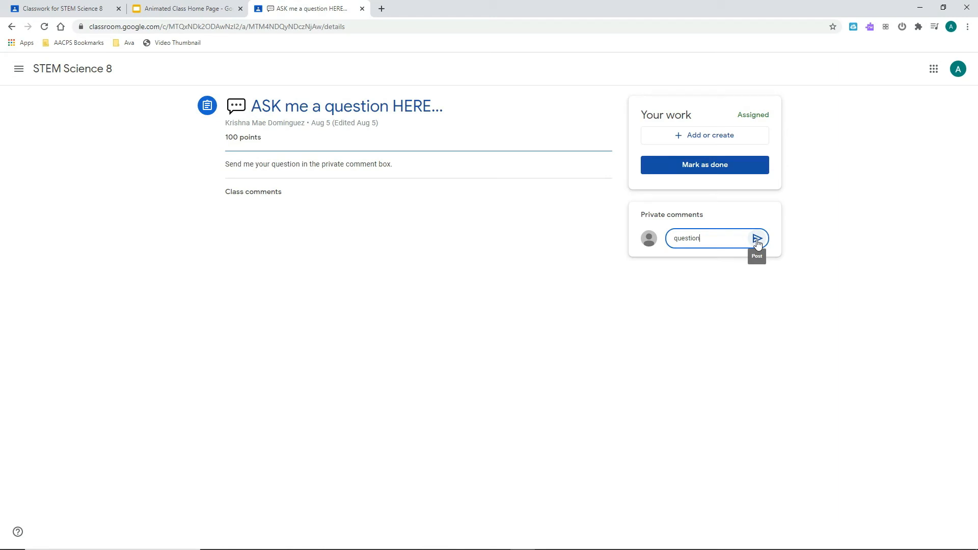
{"action": "left_click", "coordinate": [757, 239]}
{"action": "left_click", "coordinate": [362, 8]}
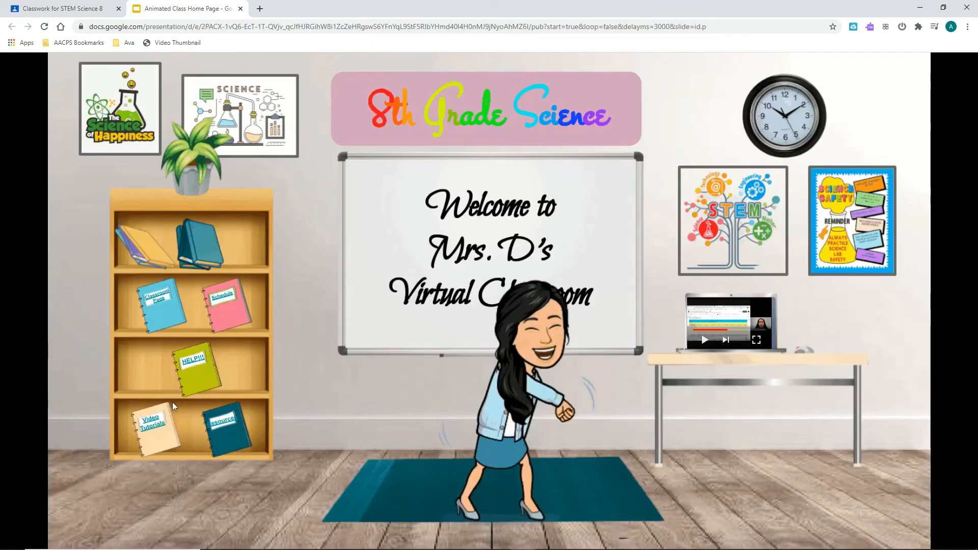
Open the Video Tutorials topic from the bookshelf on the animated home page.
{"action": "left_click", "coordinate": [152, 430]}
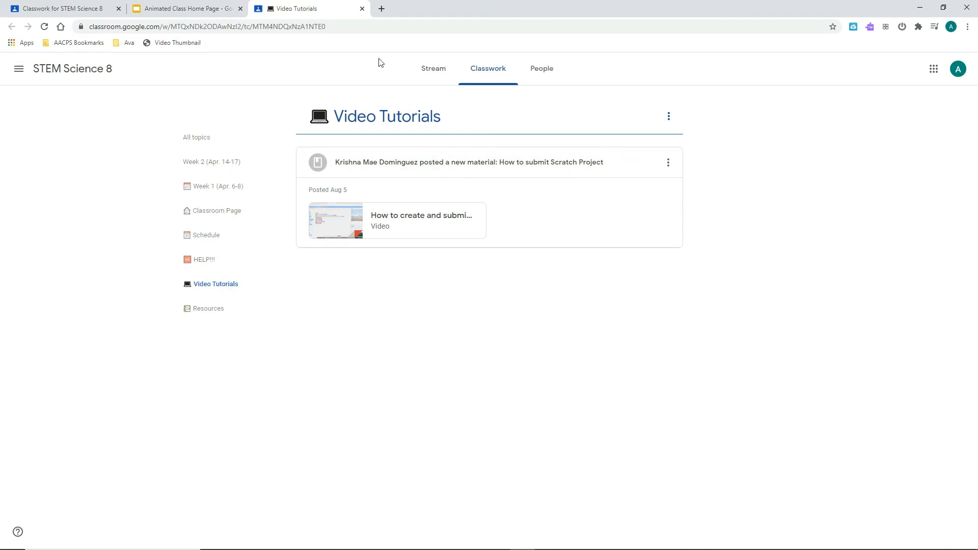
View the Resources topic from the home page's bookshelf, close it, and return from the home page to the class's Classwork page.
{"action": "left_click", "coordinate": [362, 8]}
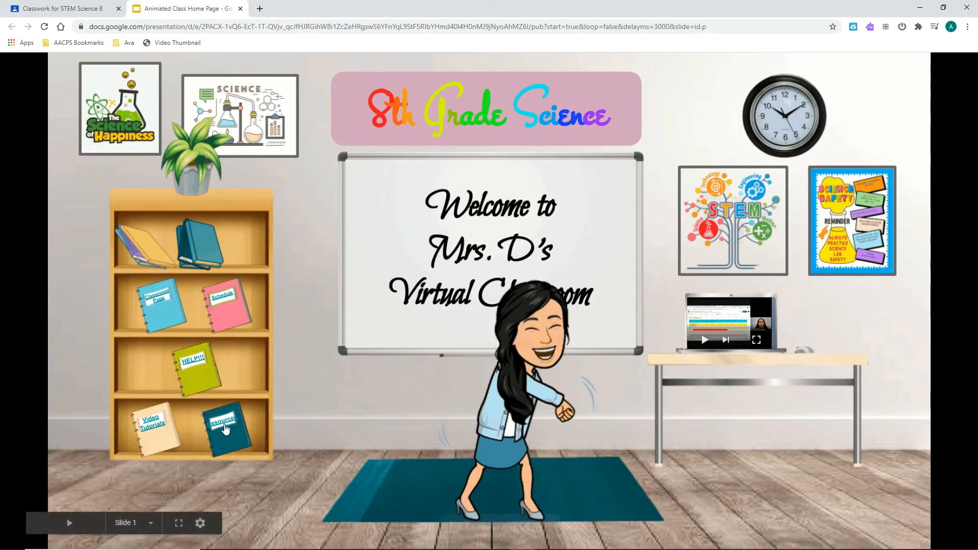
{"action": "left_click", "coordinate": [225, 427]}
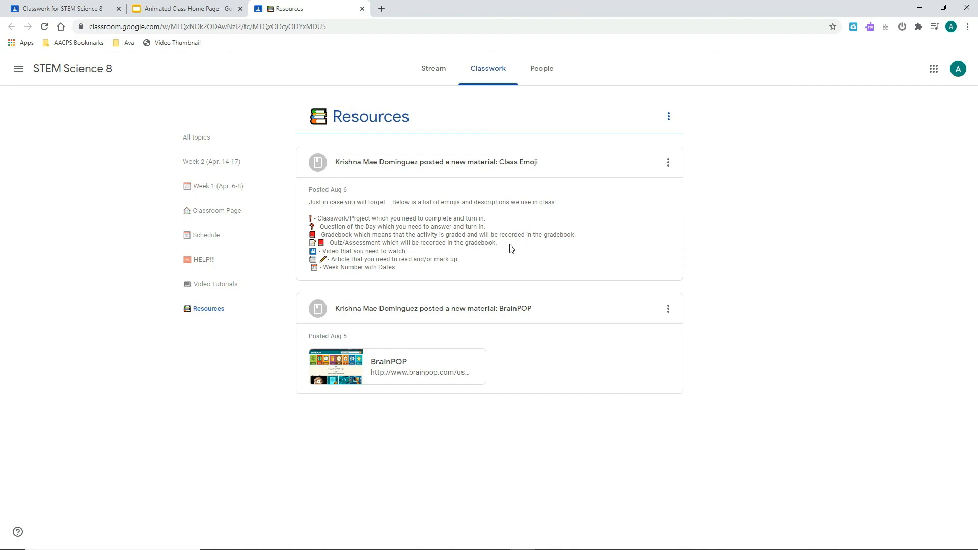
{"action": "left_click", "coordinate": [362, 9]}
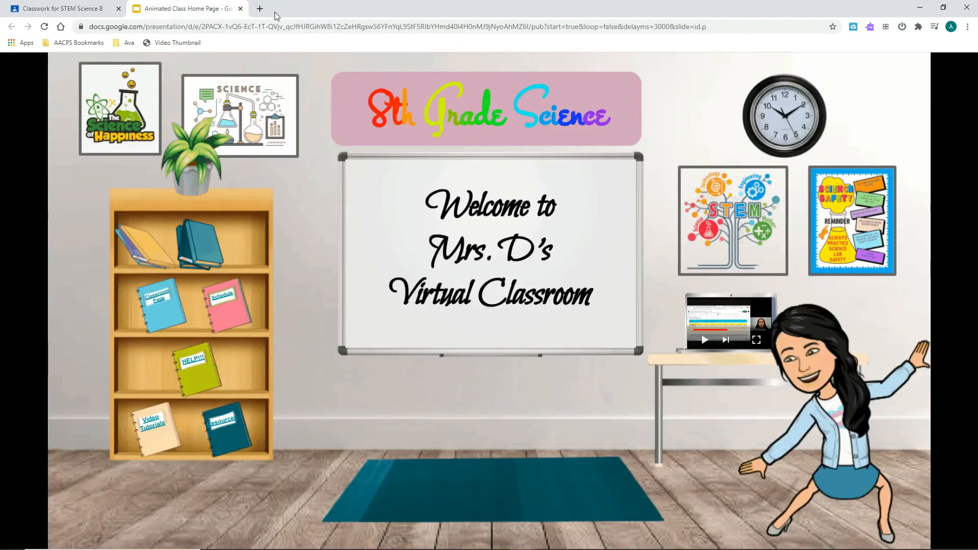
{"action": "left_click", "coordinate": [241, 9]}
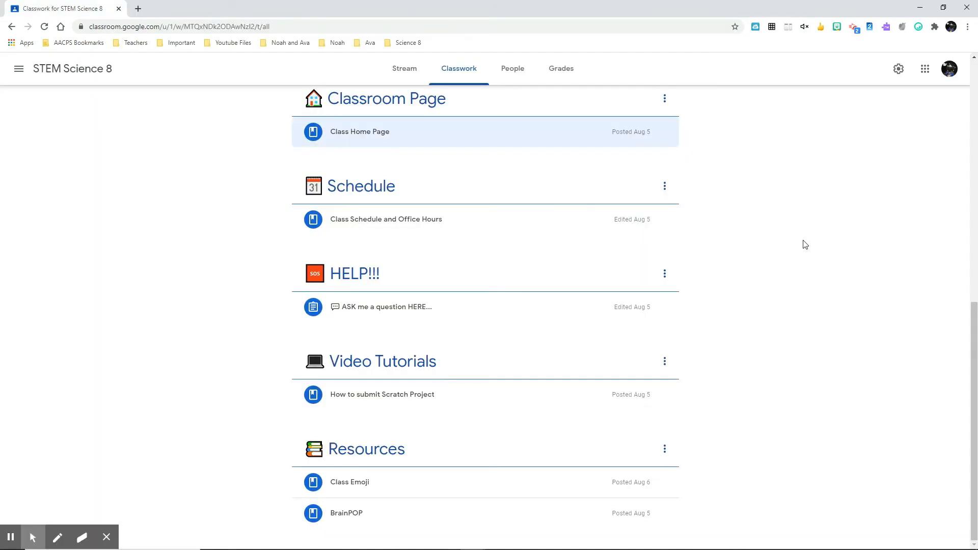
Move the "Week 1 (Apr. 6-8)" topic to the end of the Classwork page, below Resources.
{"action": "scroll", "coordinate": [804, 245], "scroll_direction": "up", "scroll_amount": 6}
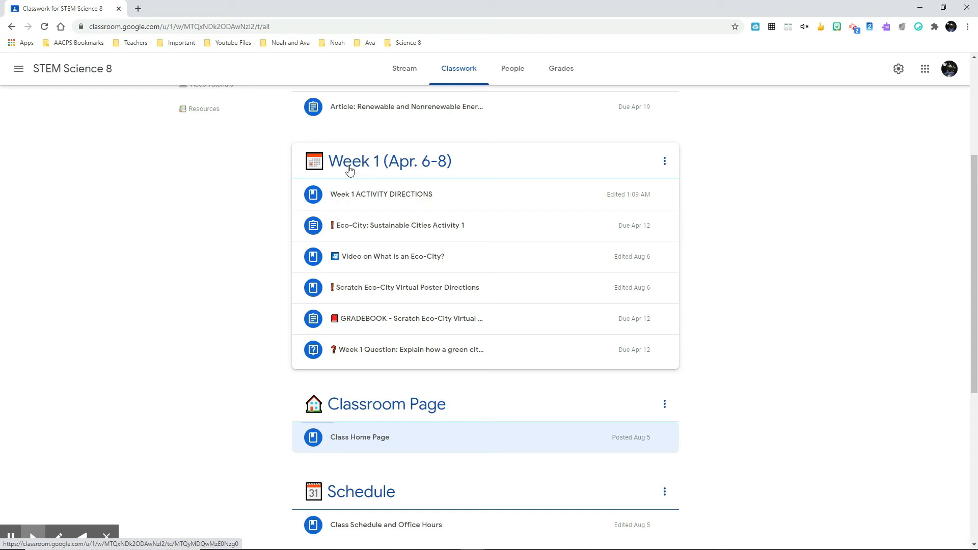
{"action": "scroll", "coordinate": [349, 168], "scroll_direction": "up", "scroll_amount": 4}
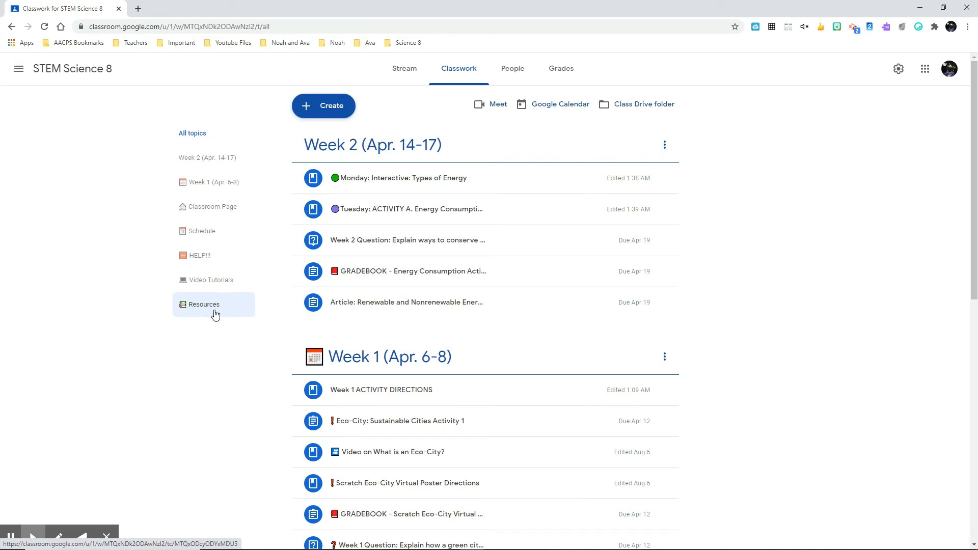
{"action": "scroll", "coordinate": [598, 343], "scroll_direction": "down", "scroll_amount": 3}
{"action": "left_click_drag", "start_coordinate": [306, 212], "coordinate": [361, 478]}
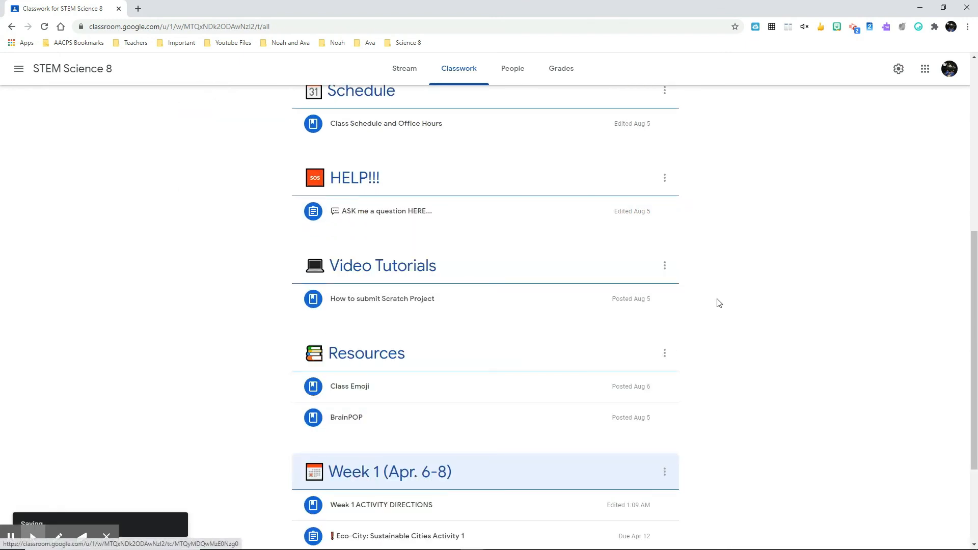
Create a new Classwork topic named "Week 3".
{"action": "scroll", "coordinate": [772, 288], "scroll_direction": "up", "scroll_amount": 7}
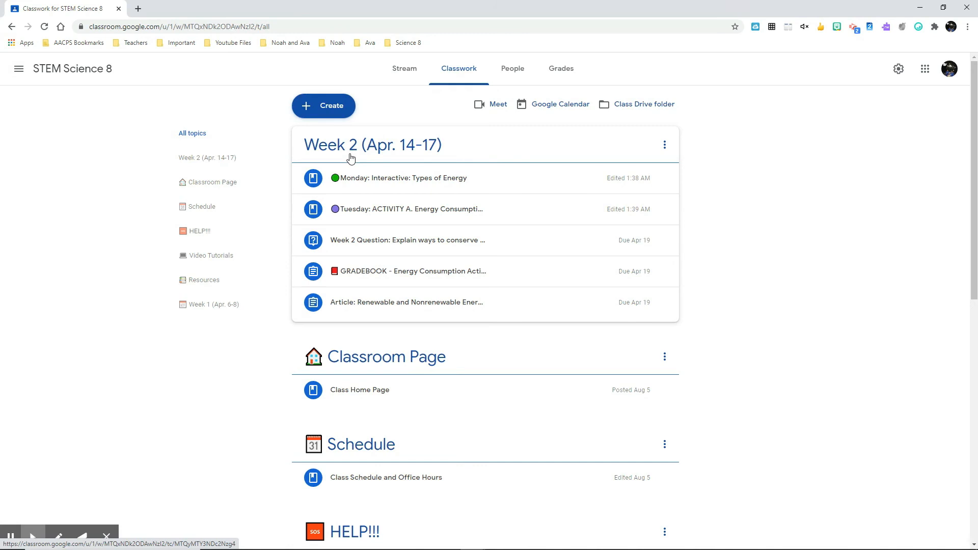
{"action": "left_click", "coordinate": [334, 113]}
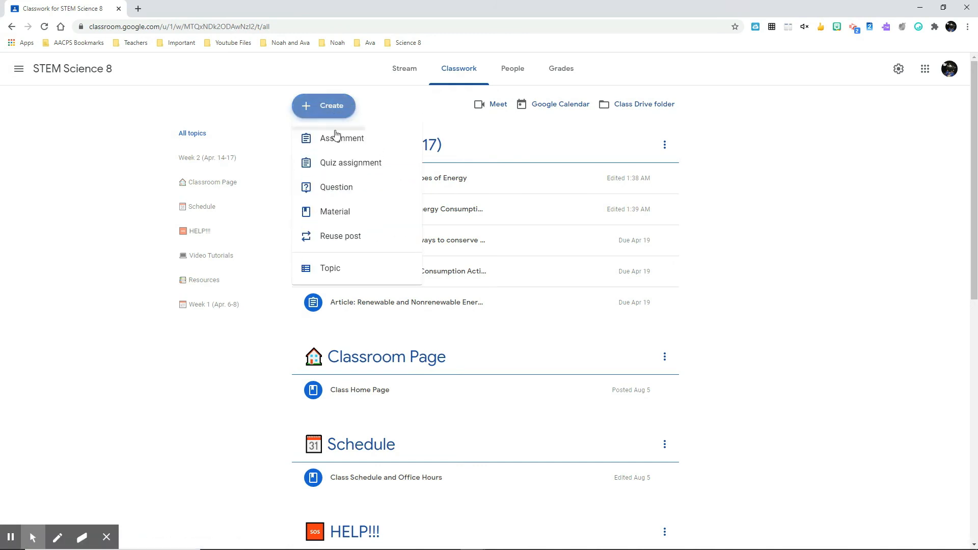
{"action": "left_click", "coordinate": [330, 268]}
{"action": "type", "text": "Week 3"}
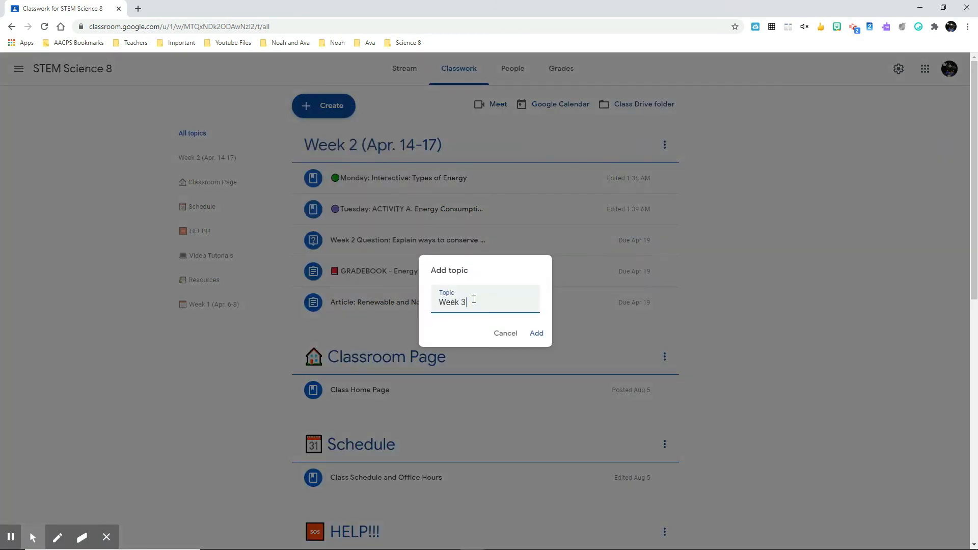
{"action": "key", "text": "Return"}
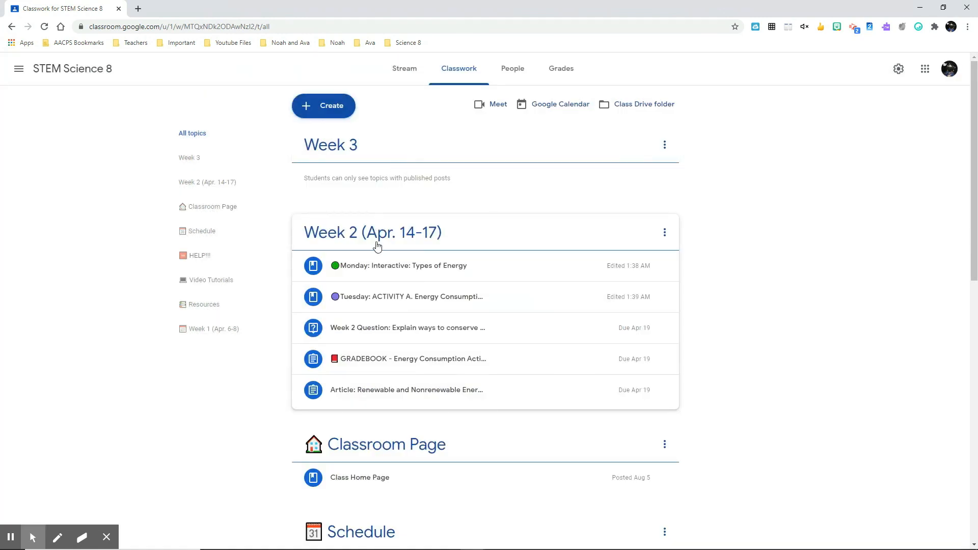
Move the "Week 2 (Apr. 14-17)" topic below Week 1 at the end of the topic list, and review the topic order.
{"action": "left_click_drag", "start_coordinate": [354, 235], "coordinate": [370, 492]}
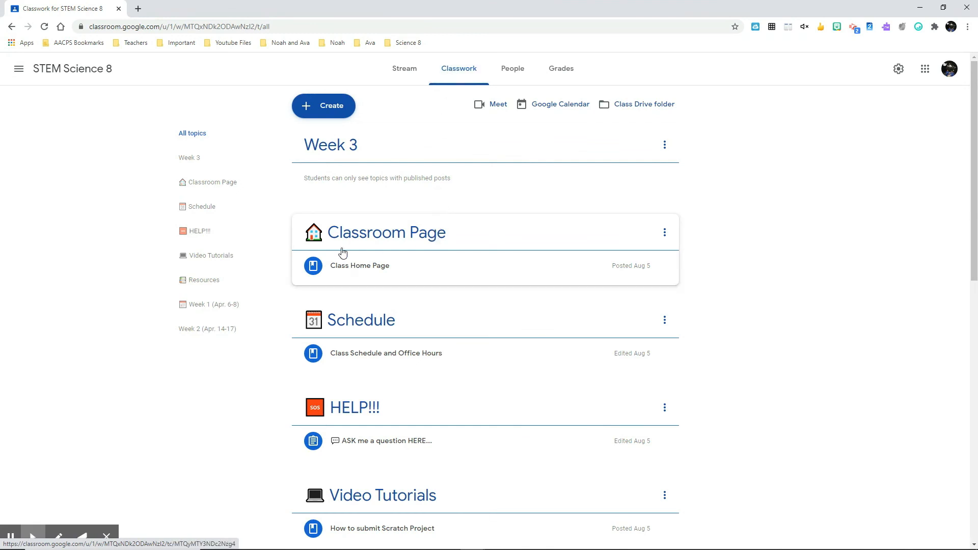
{"action": "scroll", "coordinate": [341, 255], "scroll_direction": "down", "scroll_amount": 2}
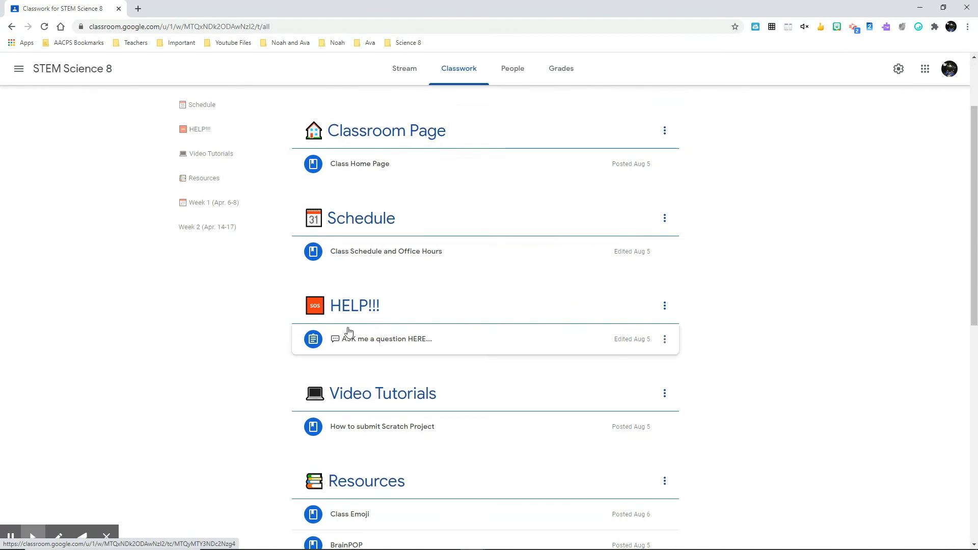
{"action": "scroll", "coordinate": [421, 489], "scroll_direction": "down", "scroll_amount": 2}
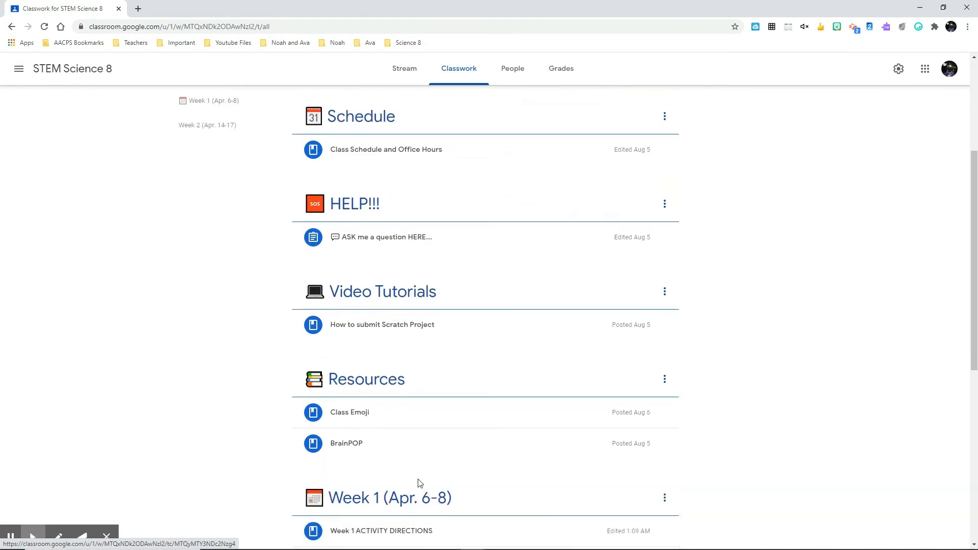
{"action": "scroll", "coordinate": [419, 484], "scroll_direction": "up", "scroll_amount": 1}
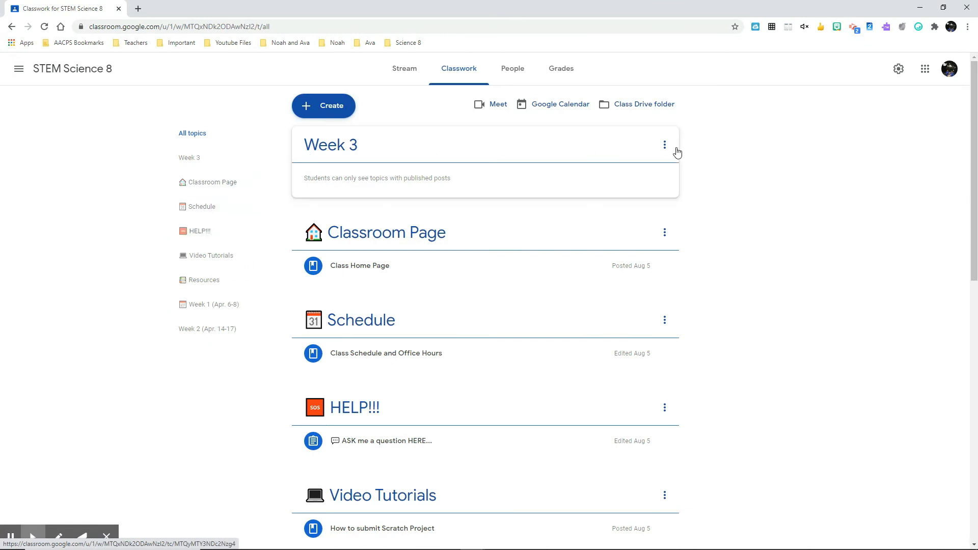
{"action": "scroll", "coordinate": [713, 230], "scroll_direction": "down", "scroll_amount": 1}
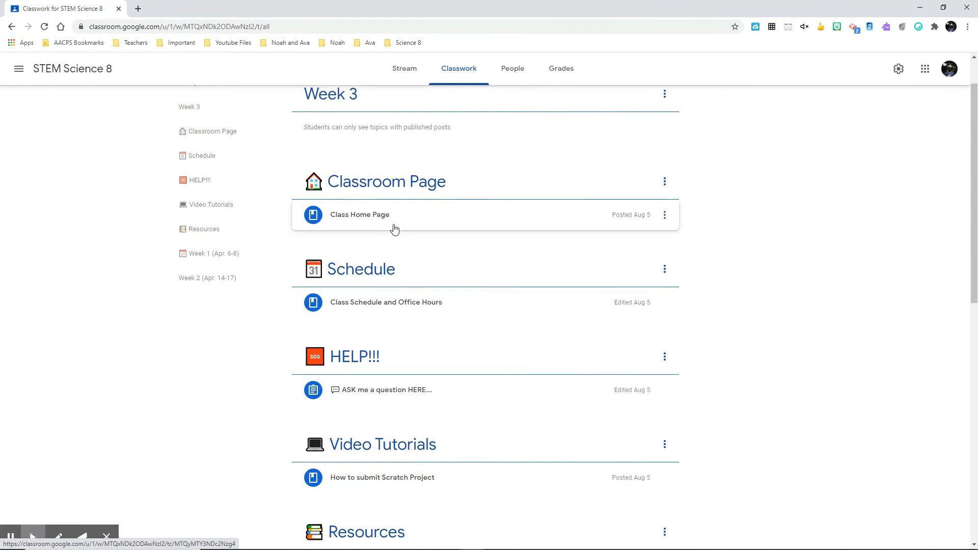
{"action": "scroll", "coordinate": [688, 289], "scroll_direction": "up", "scroll_amount": 1}
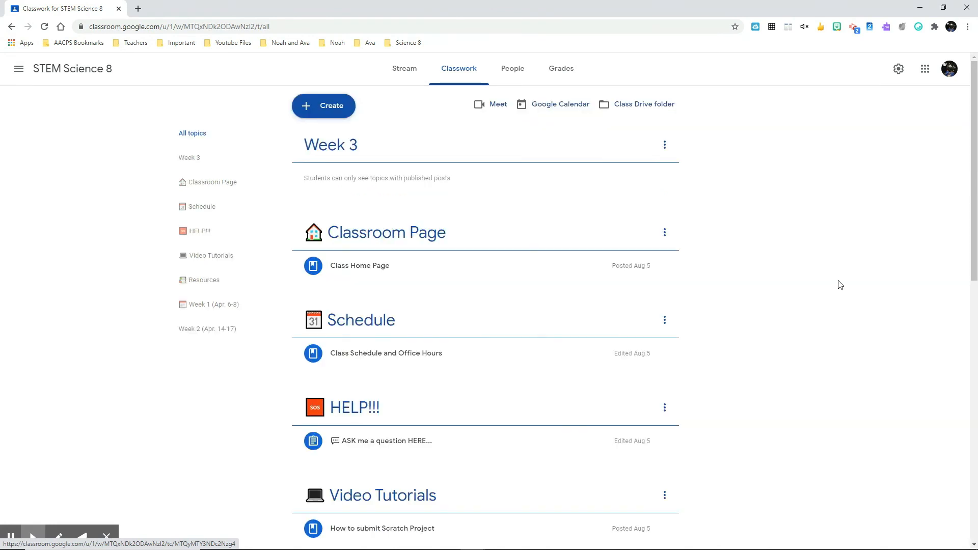